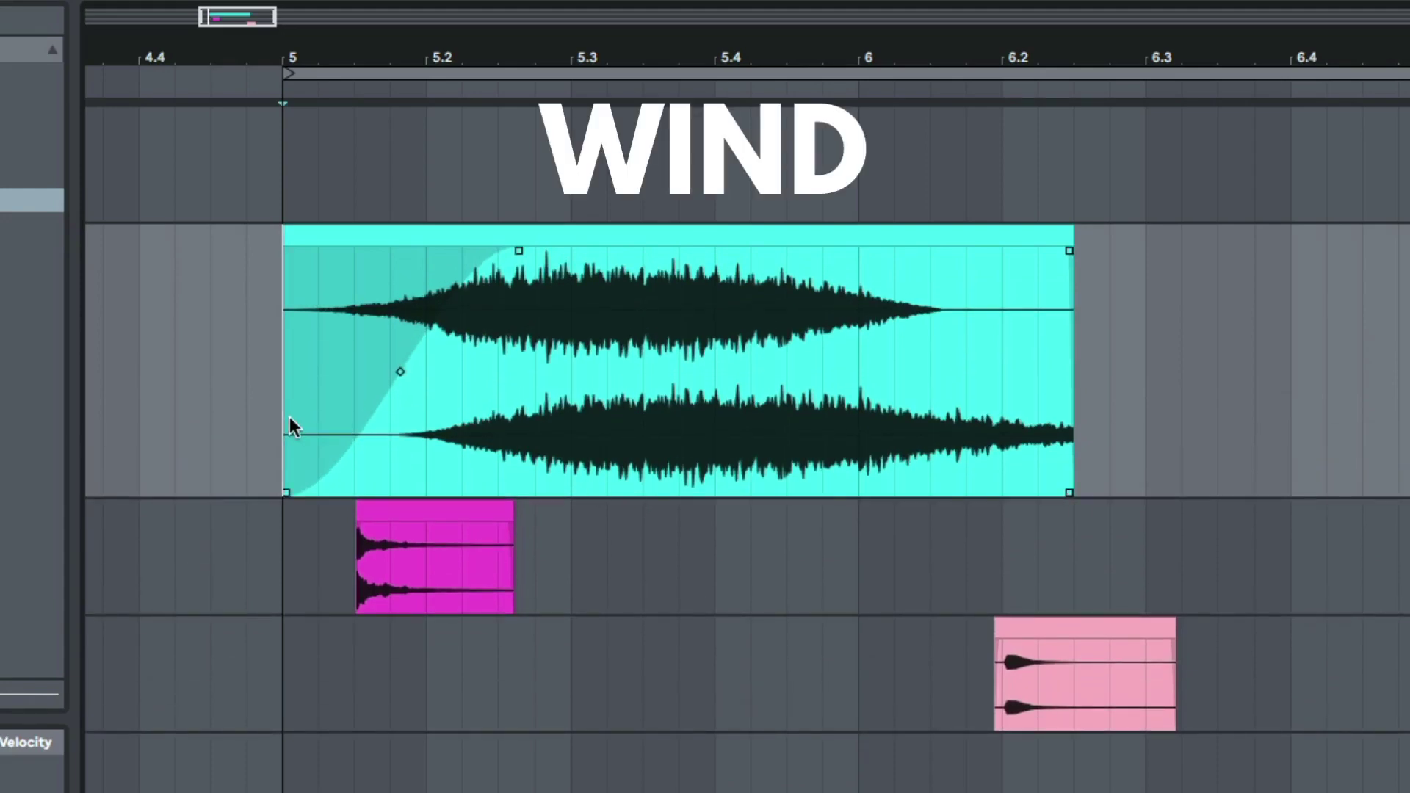
# Step: Select slices of the WIND, CLANG and POP clips, ending on WIND from 5 to about 6.2
pyautogui.moveTo(290, 418); pyautogui.dragTo(1078, 400)
pyautogui.click(912, 411)
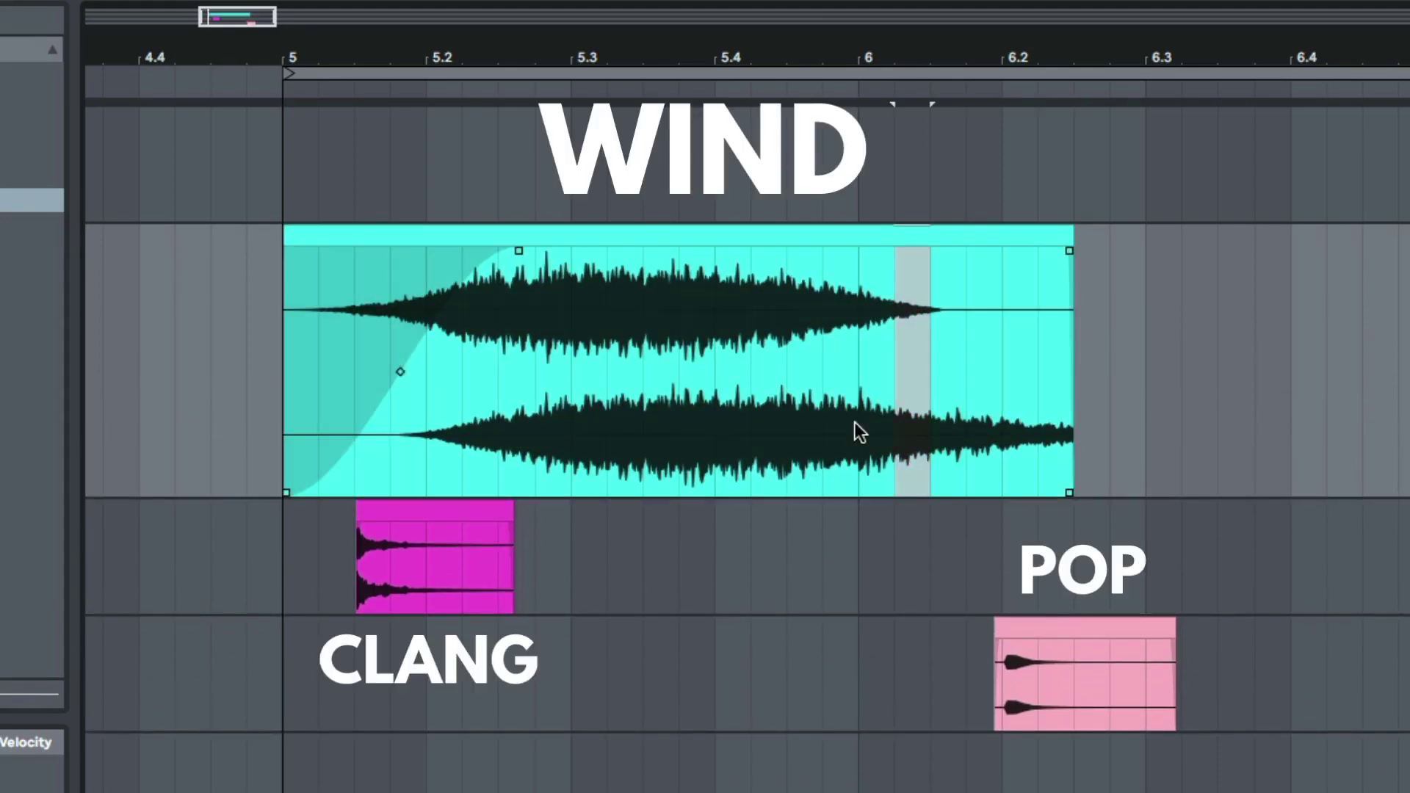
pyautogui.moveTo(853, 422); pyautogui.dragTo(495, 420)
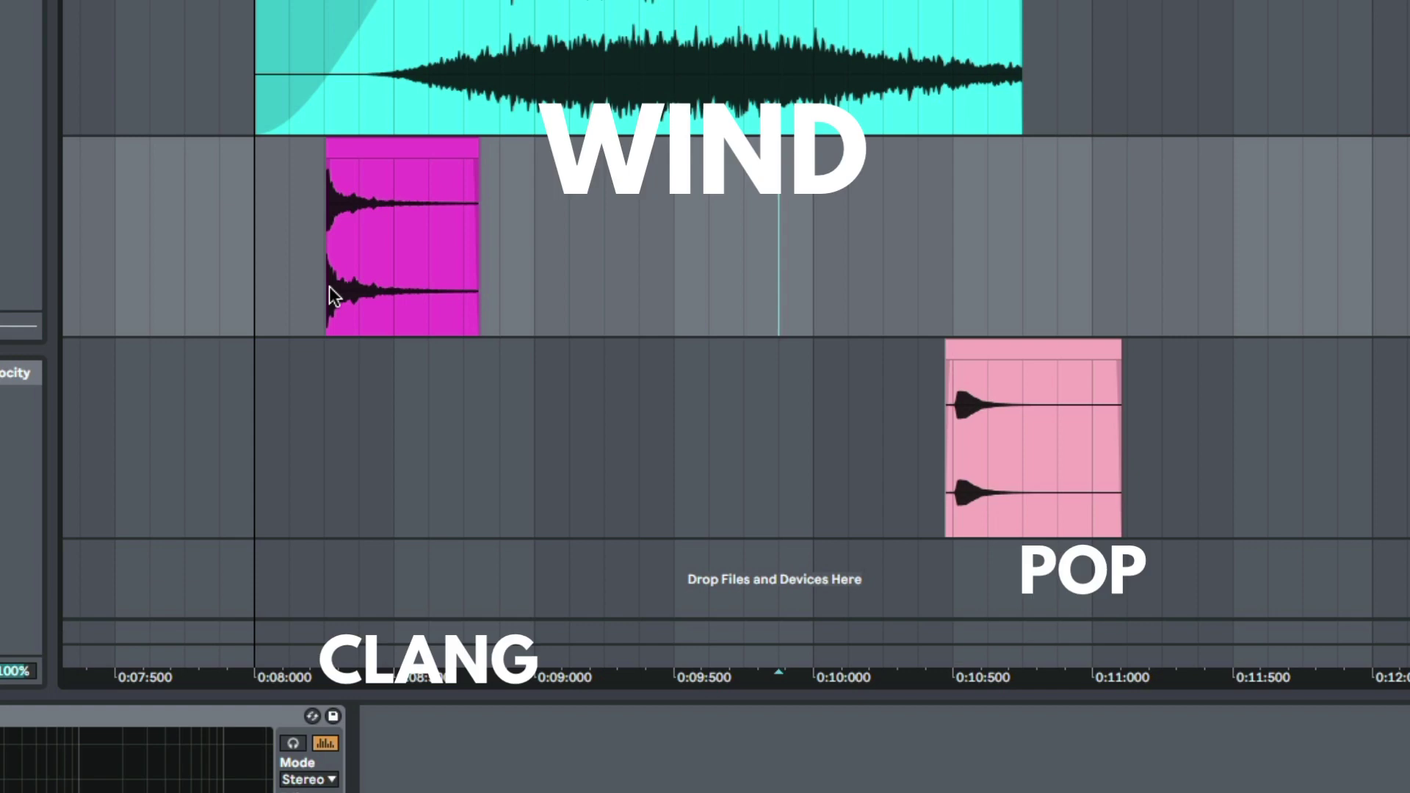
pyautogui.moveTo(331, 285); pyautogui.dragTo(566, 293)
pyautogui.click(970, 433)
pyautogui.hotkey('shift', 'Right')
pyautogui.hotkey('shift', 'Right')
pyautogui.hotkey('shift', 'Right')
pyautogui.hotkey('shift', 'Right')
pyautogui.hotkey('shift', 'Right')
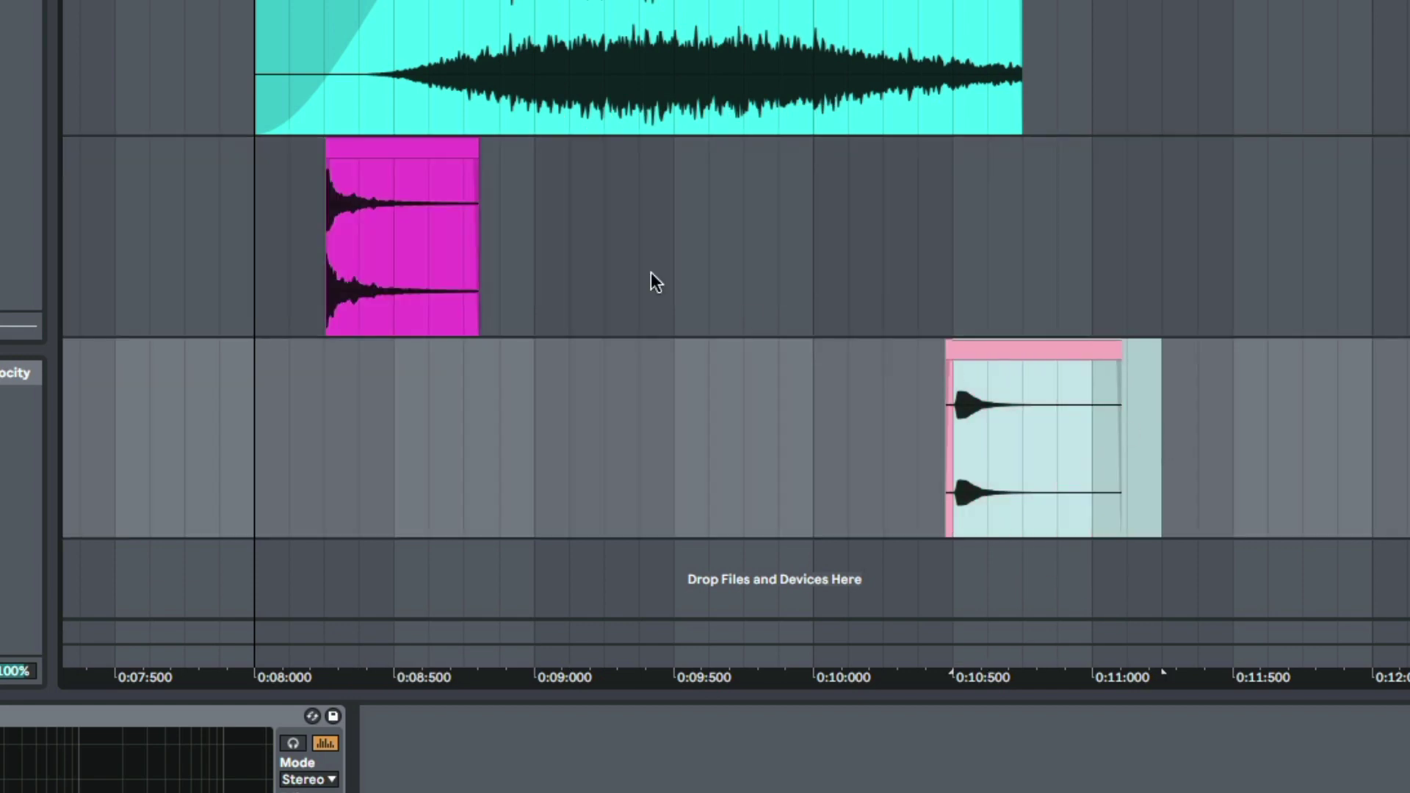
pyautogui.moveTo(262, 64); pyautogui.dragTo(949, 54)
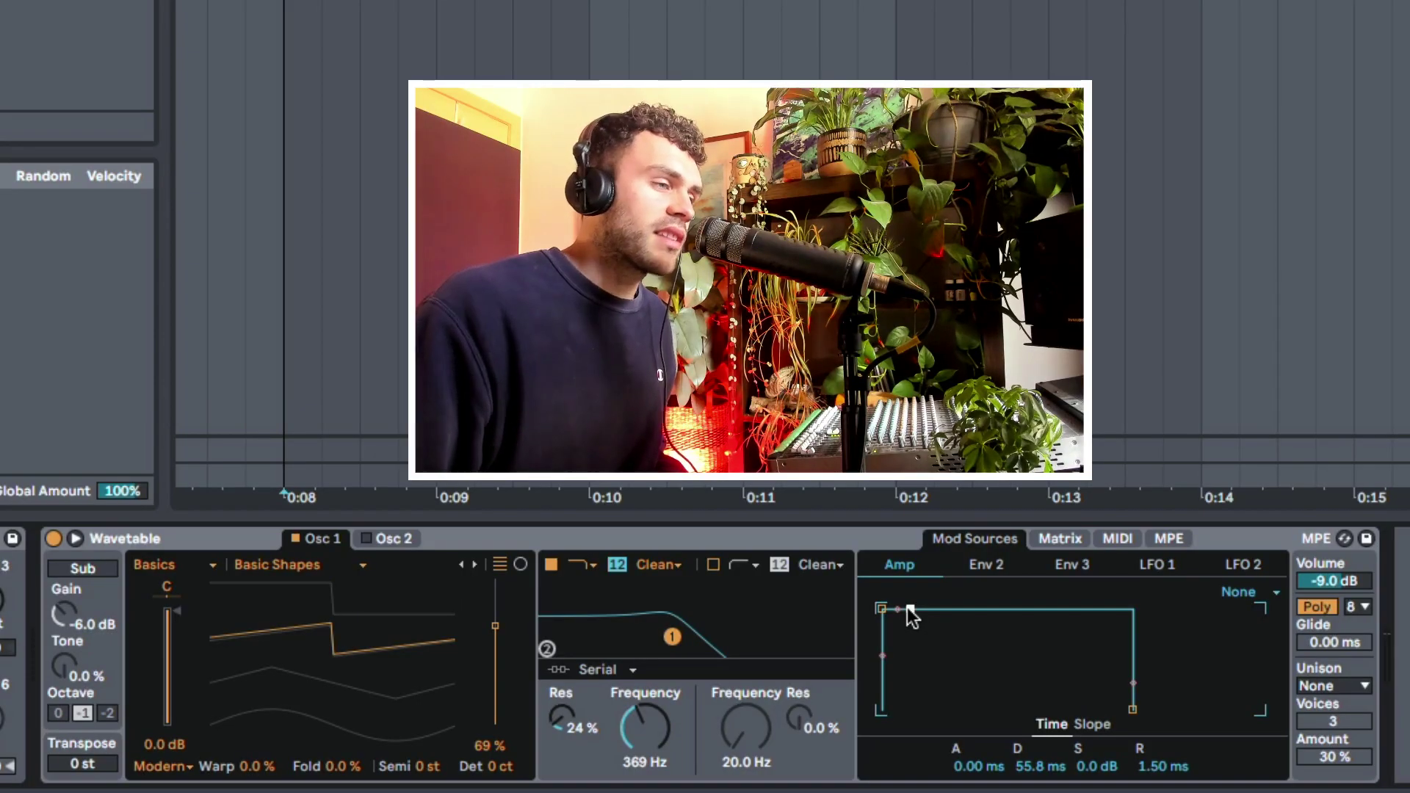
# Step: Shape the Amp envelope to 46.2 ms decay, 0.0 dB sustain and a roughly 14 s attack
pyautogui.moveTo(909, 610); pyautogui.dragTo(997, 710)
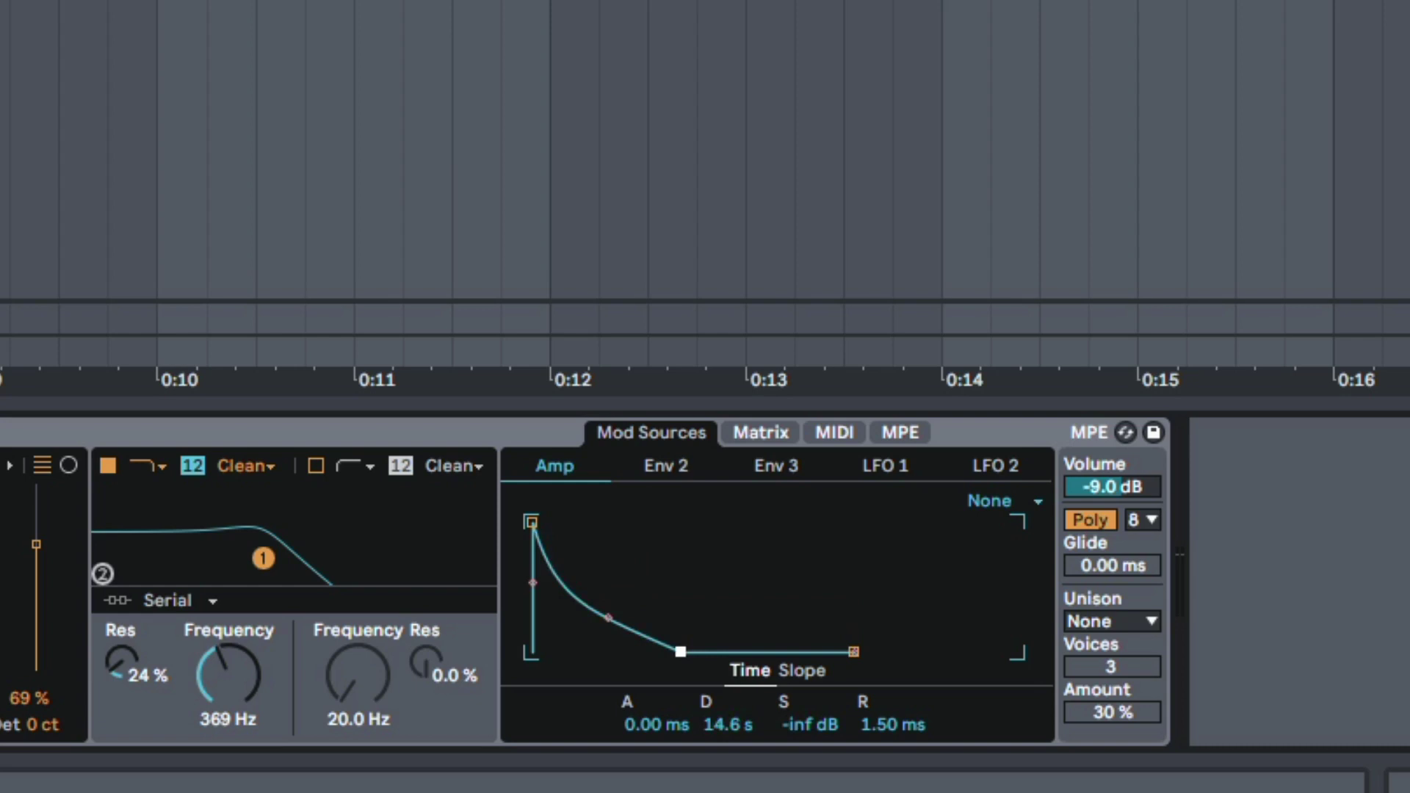
pyautogui.moveTo(680, 652); pyautogui.dragTo(579, 522)
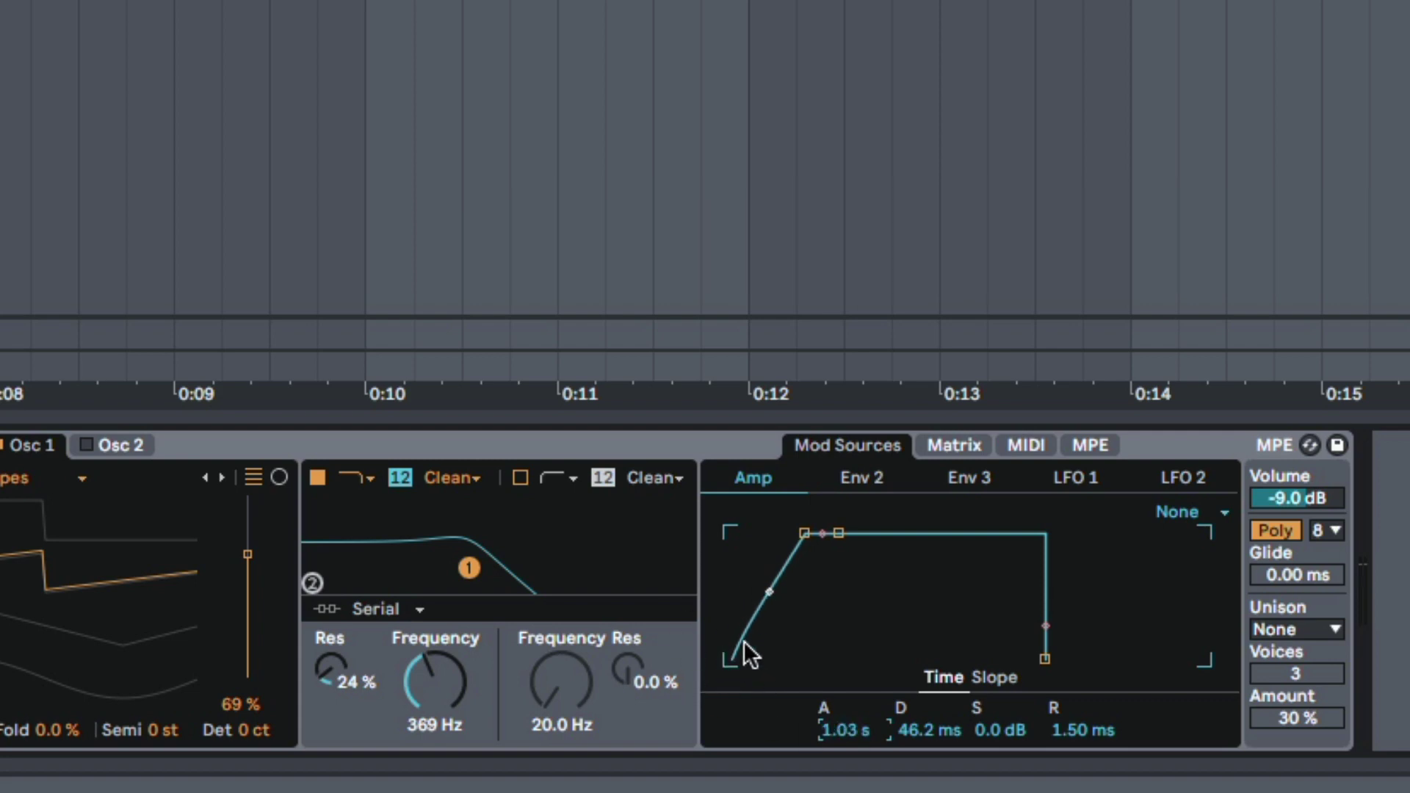
pyautogui.press('Delete')
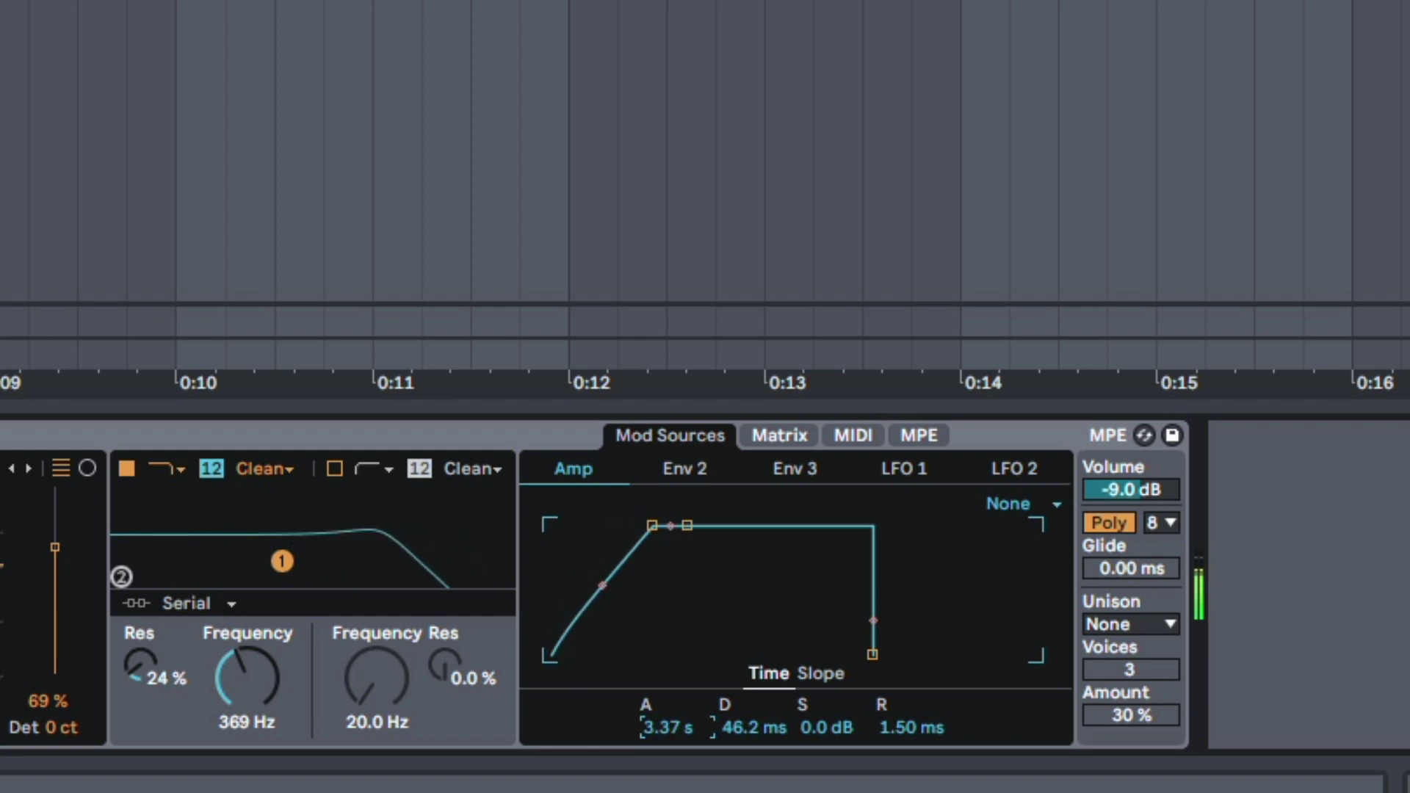
pyautogui.moveTo(668, 727); pyautogui.dragTo(668, 690)
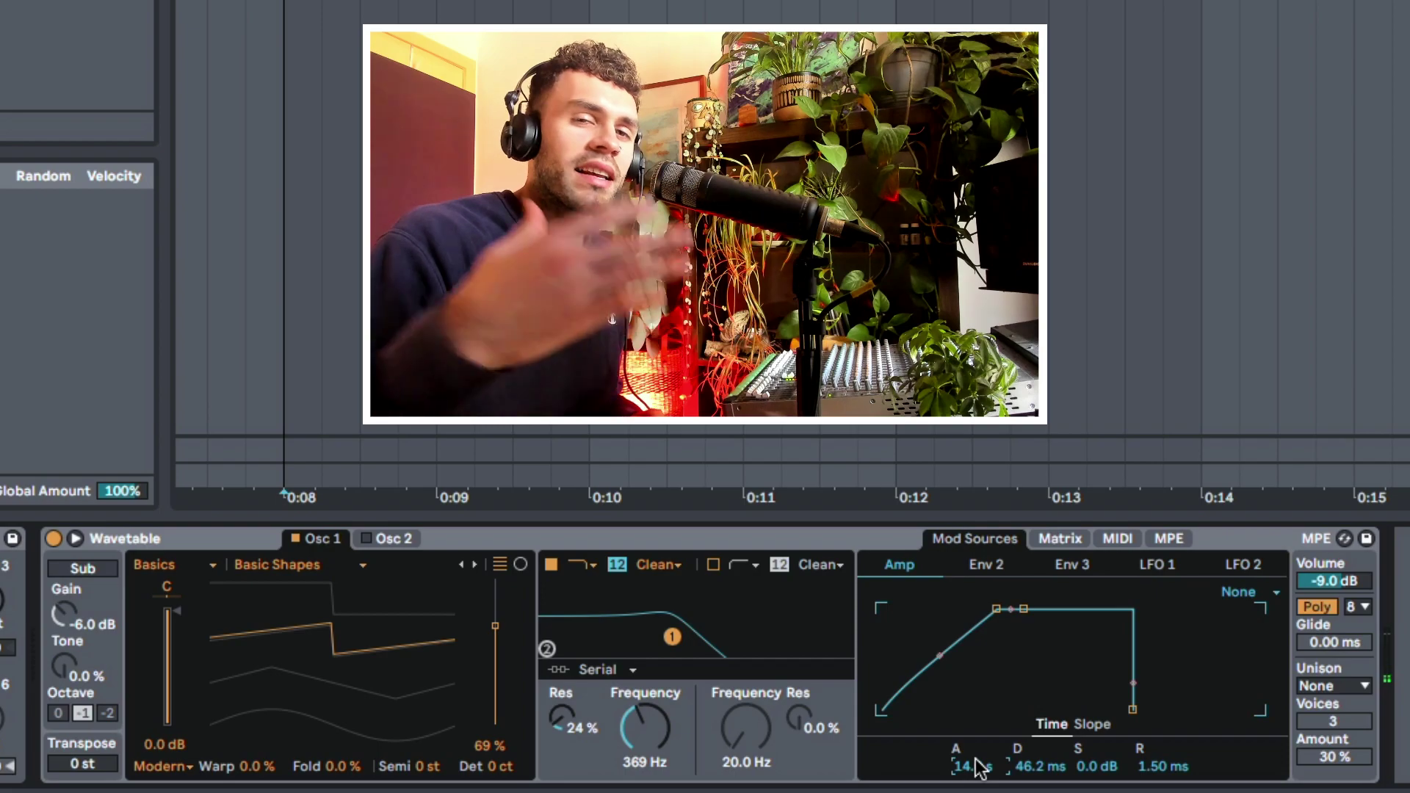
# Step: Zero the Amp attack and lower the Amp sustain to -5.9 dB
pyautogui.press('Delete')
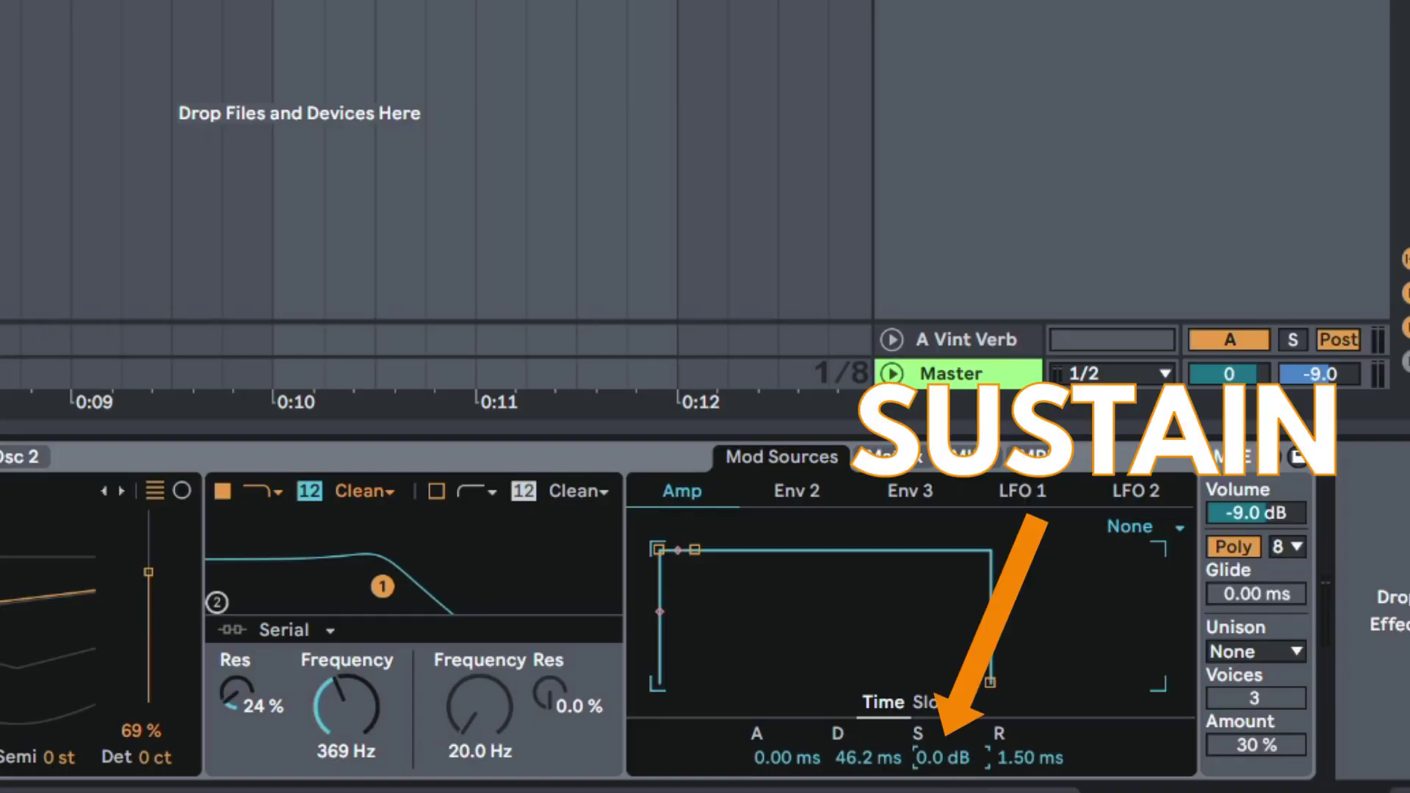
pyautogui.moveTo(947, 764); pyautogui.dragTo(868, 755)
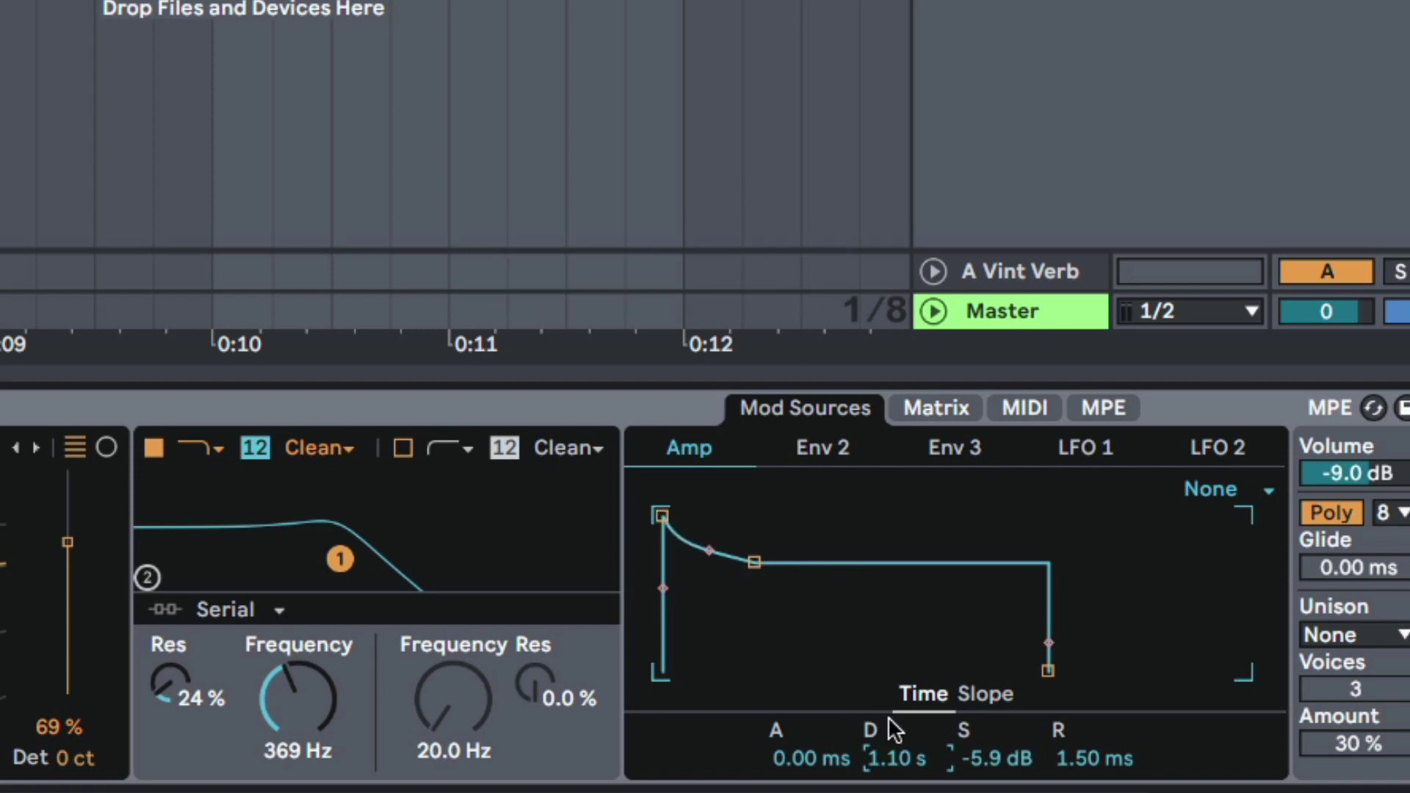
# Step: Try several Amp decay and sustain values, settling on 1.18 s decay and -11 dB sustain
pyautogui.moveTo(903, 760); pyautogui.dragTo(903, 768)
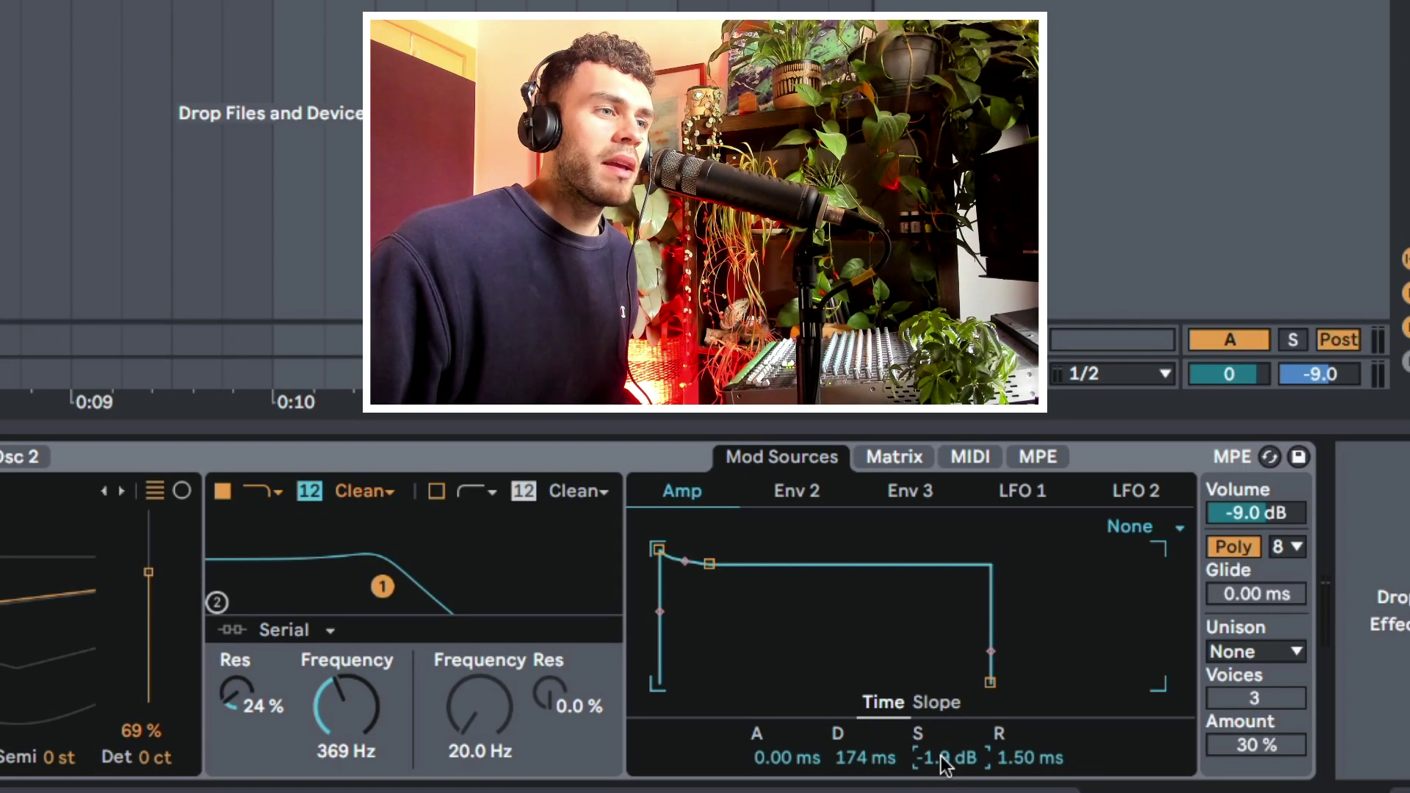
pyautogui.moveTo(996, 757); pyautogui.dragTo(996, 790)
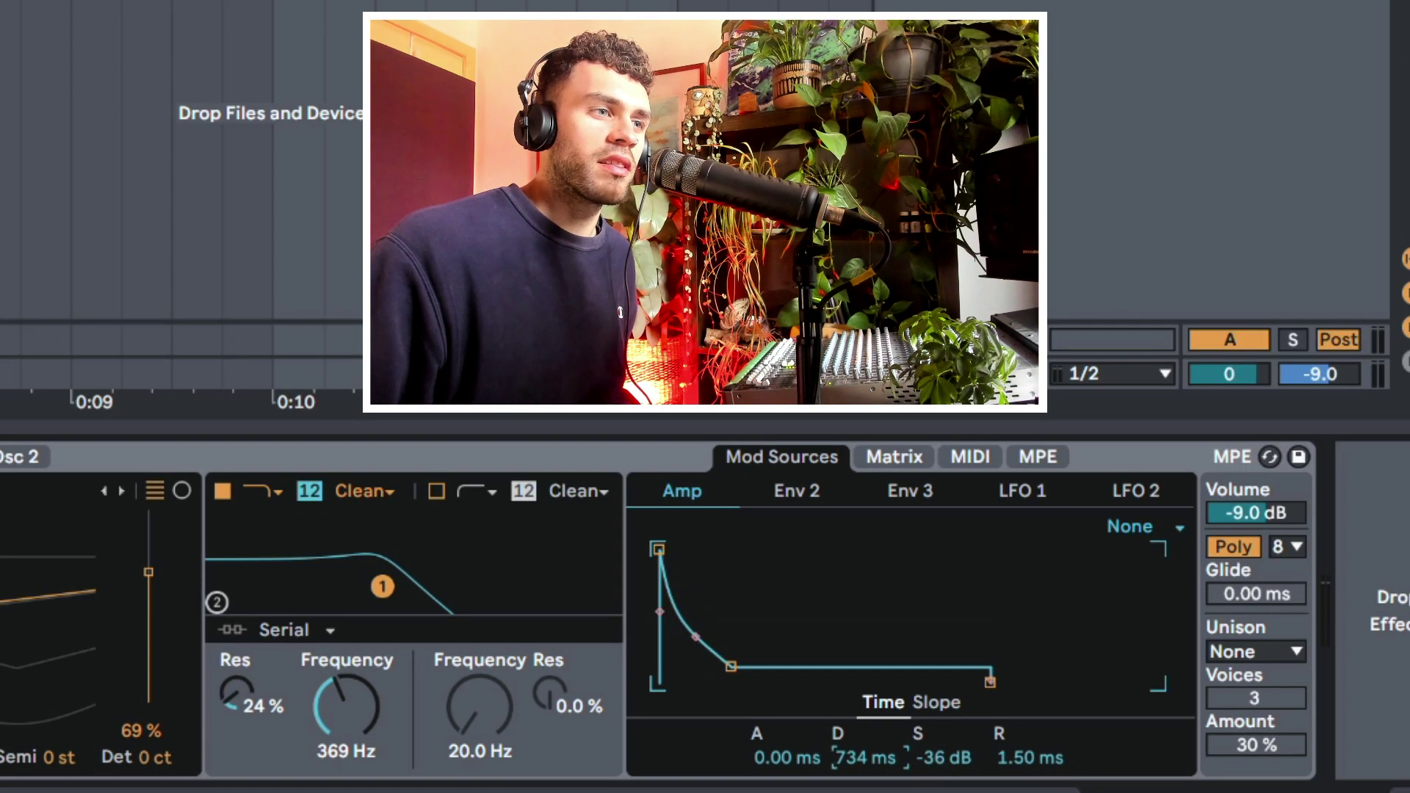
pyautogui.moveTo(868, 758); pyautogui.dragTo(868, 745)
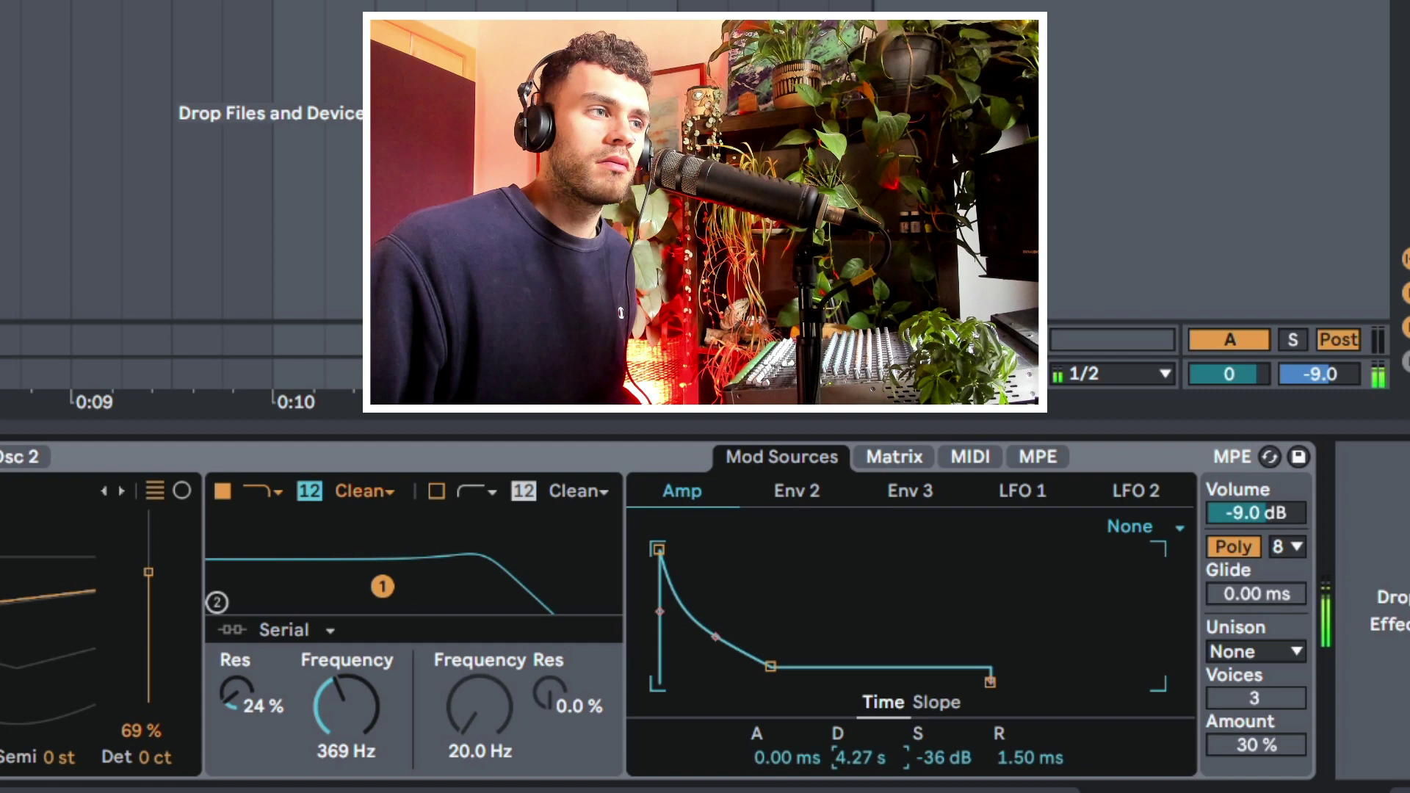
pyautogui.moveTo(869, 758); pyautogui.dragTo(947, 767)
pyautogui.moveTo(859, 757); pyautogui.dragTo(868, 718)
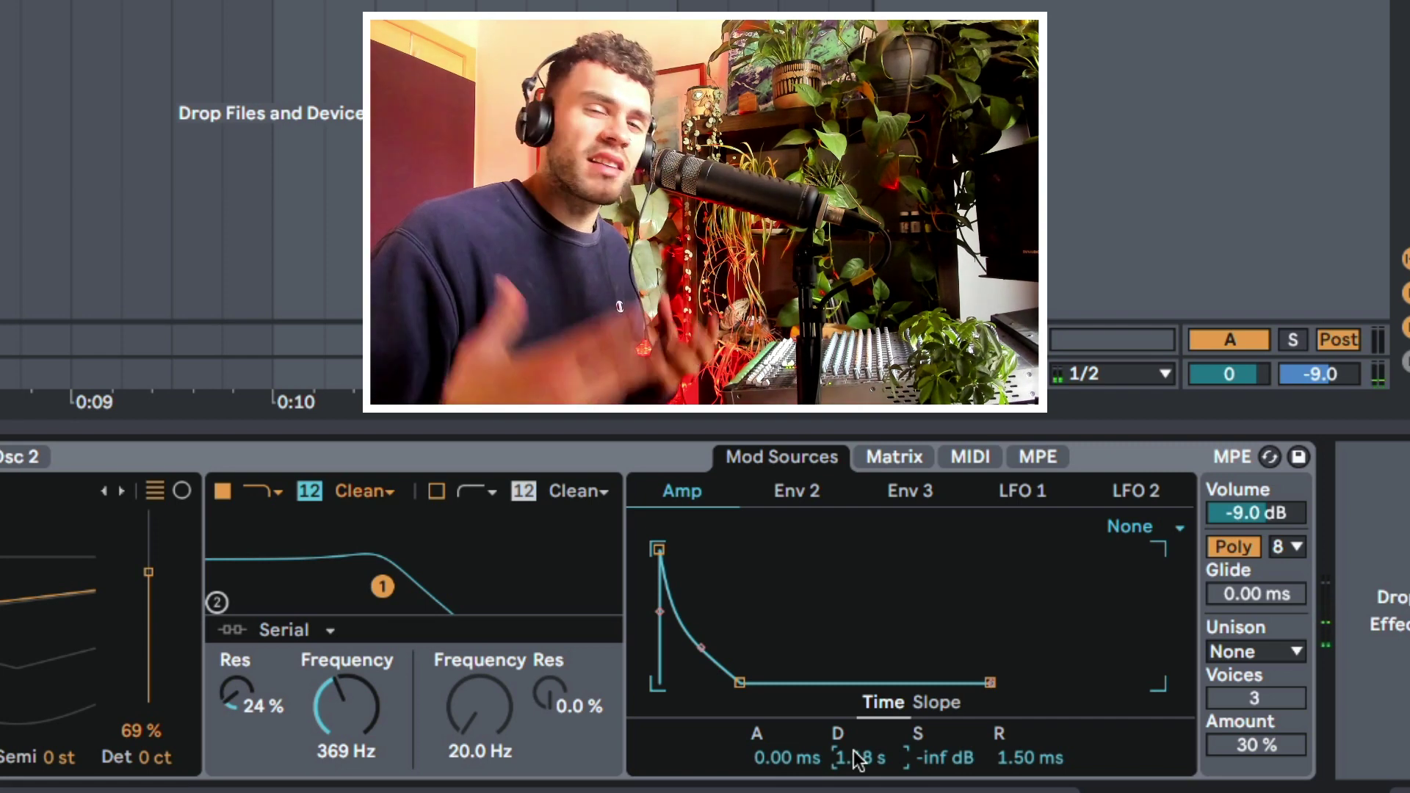
# Step: Set Amp sustain to -11 dB and try several release lengths, leaving release at 467 ms
pyautogui.moveTo(827, 682); pyautogui.dragTo(828, 614)
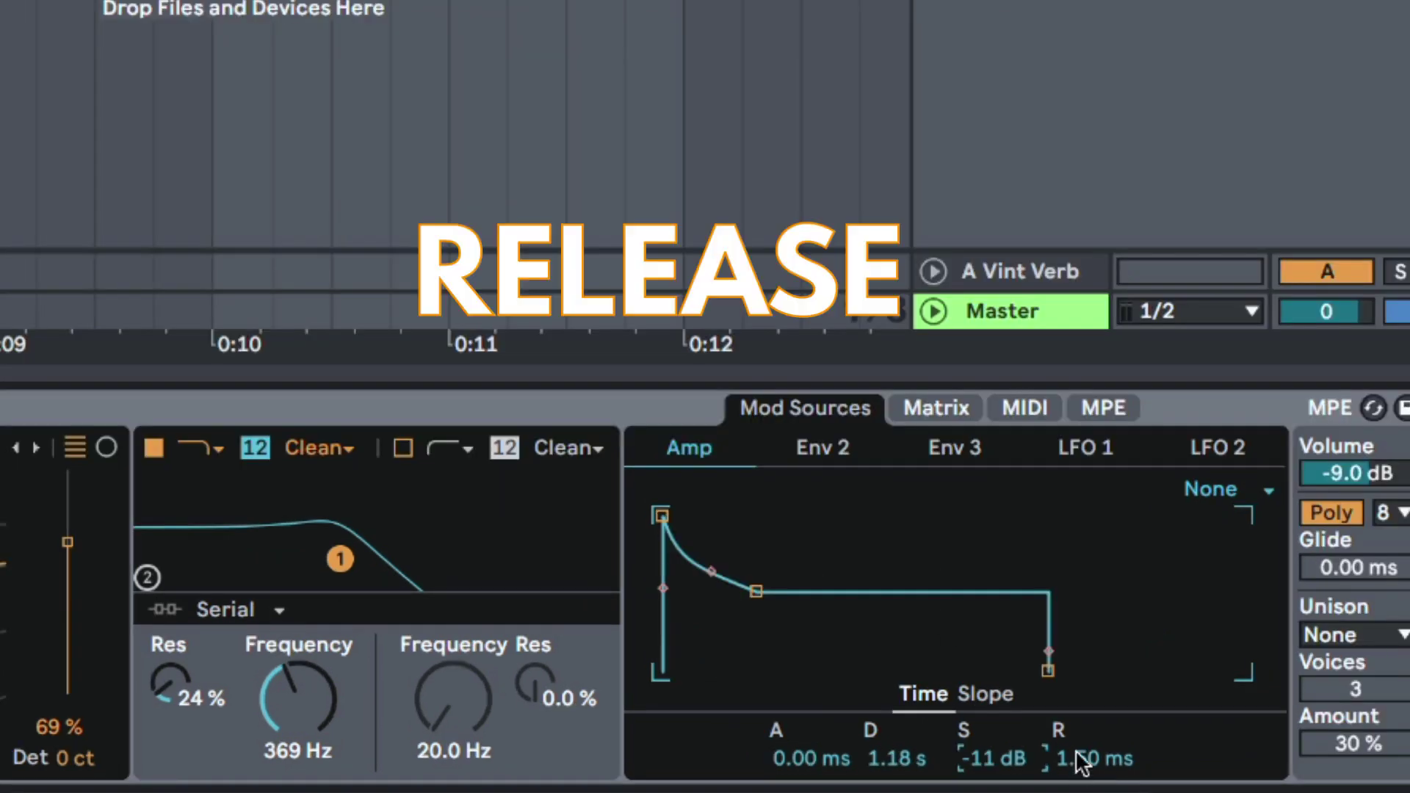
pyautogui.moveTo(1085, 758); pyautogui.dragTo(1085, 750)
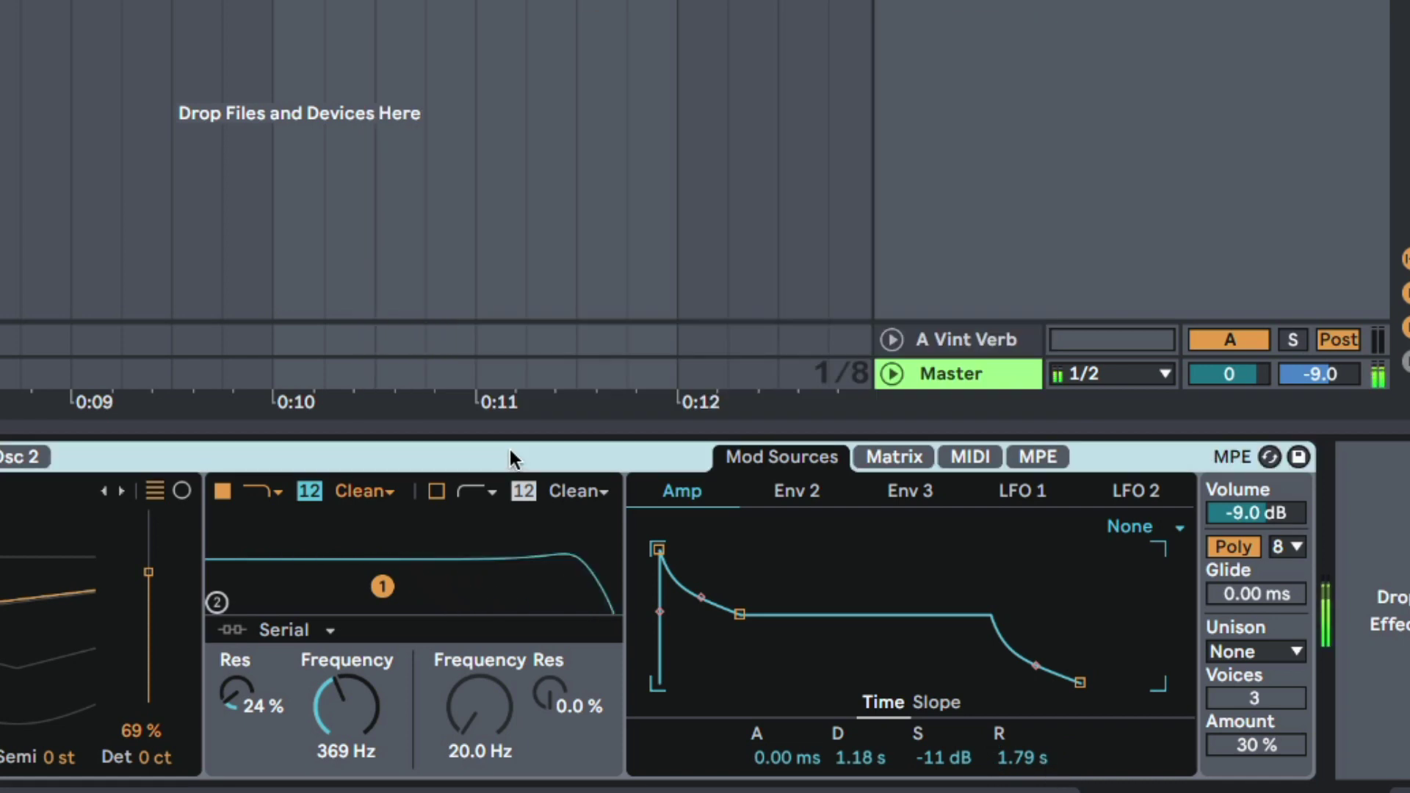
pyautogui.moveTo(1026, 756)
pyautogui.mouseDown()
pyautogui.moveTo(1026, 774)
pyautogui.moveTo(1026, 723)
pyautogui.moveTo(1022, 757)
pyautogui.mouseUp()
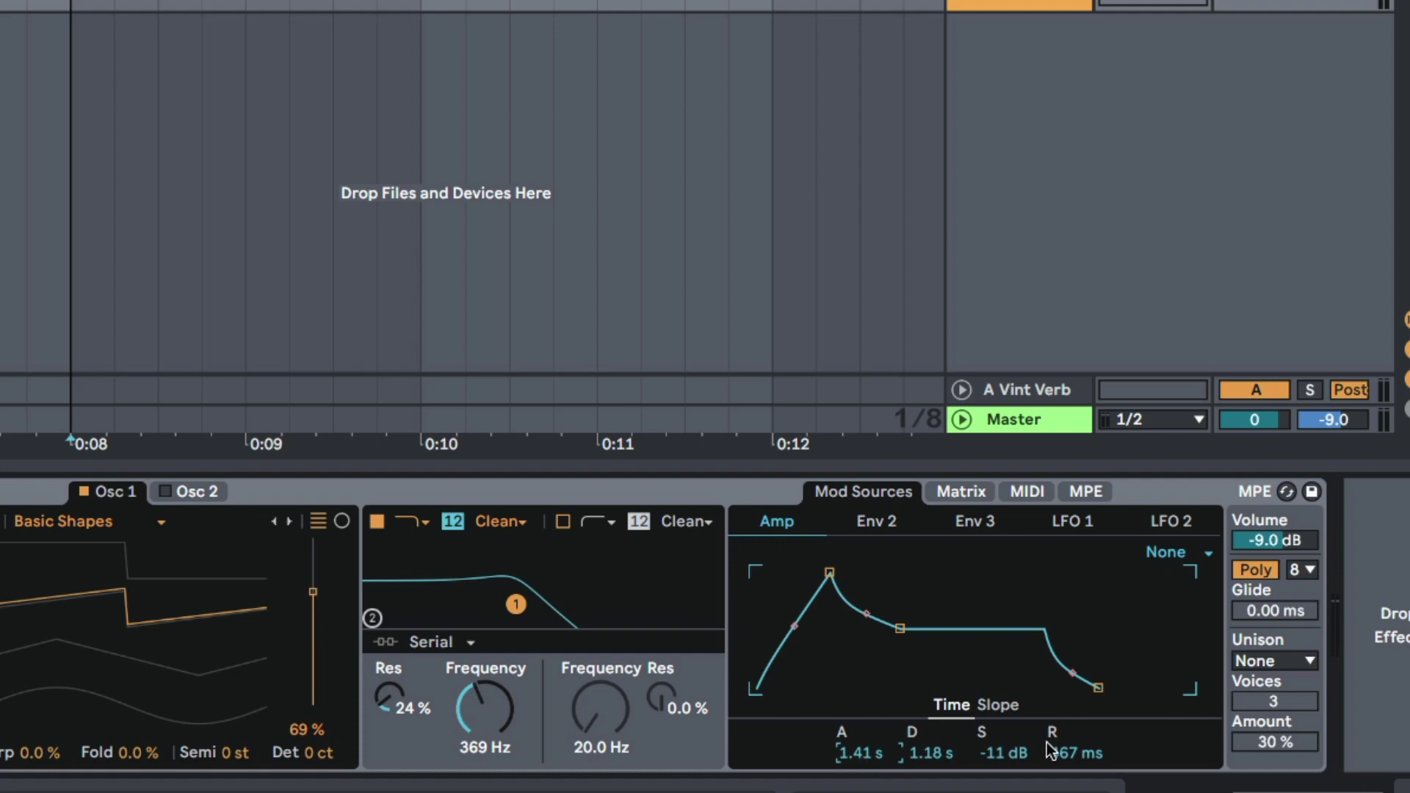
# Step: Set Amp sustain to 0 dB, release to 2.49 s, filter cutoff to 110 Hz, and unison mode to Shimmer
pyautogui.moveTo(1000, 765); pyautogui.dragTo(1000, 705)
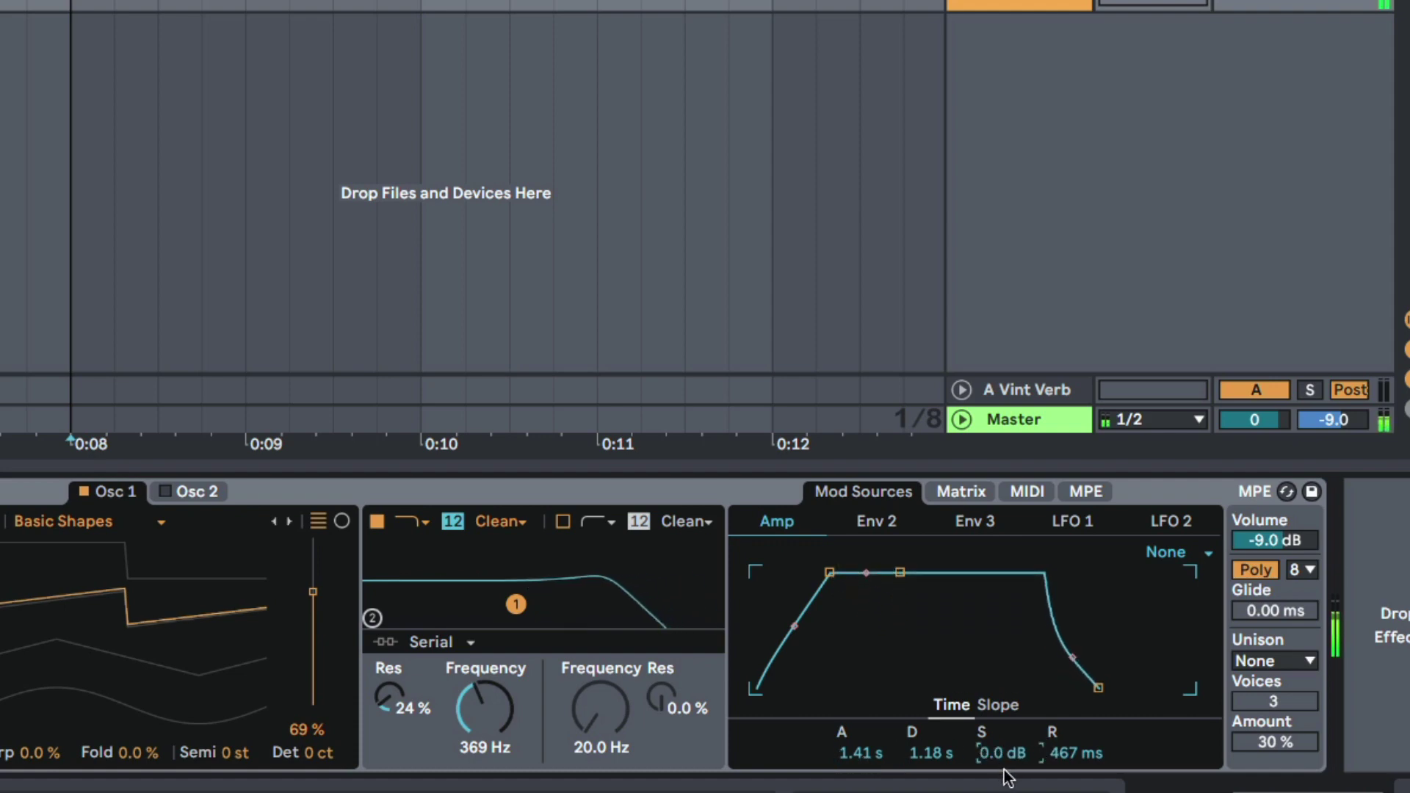
pyautogui.moveTo(1069, 760); pyautogui.dragTo(1069, 716)
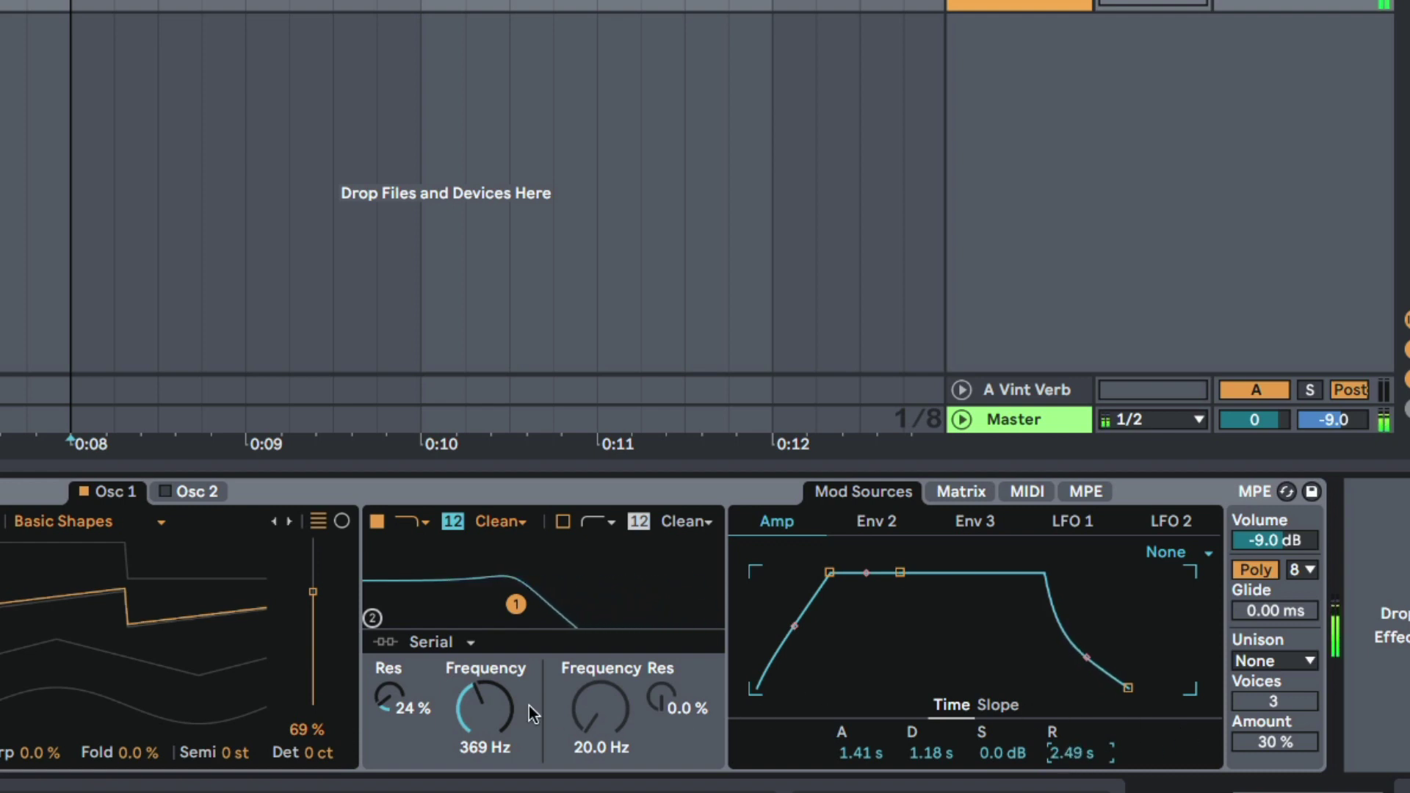
pyautogui.moveTo(531, 714); pyautogui.dragTo(473, 764)
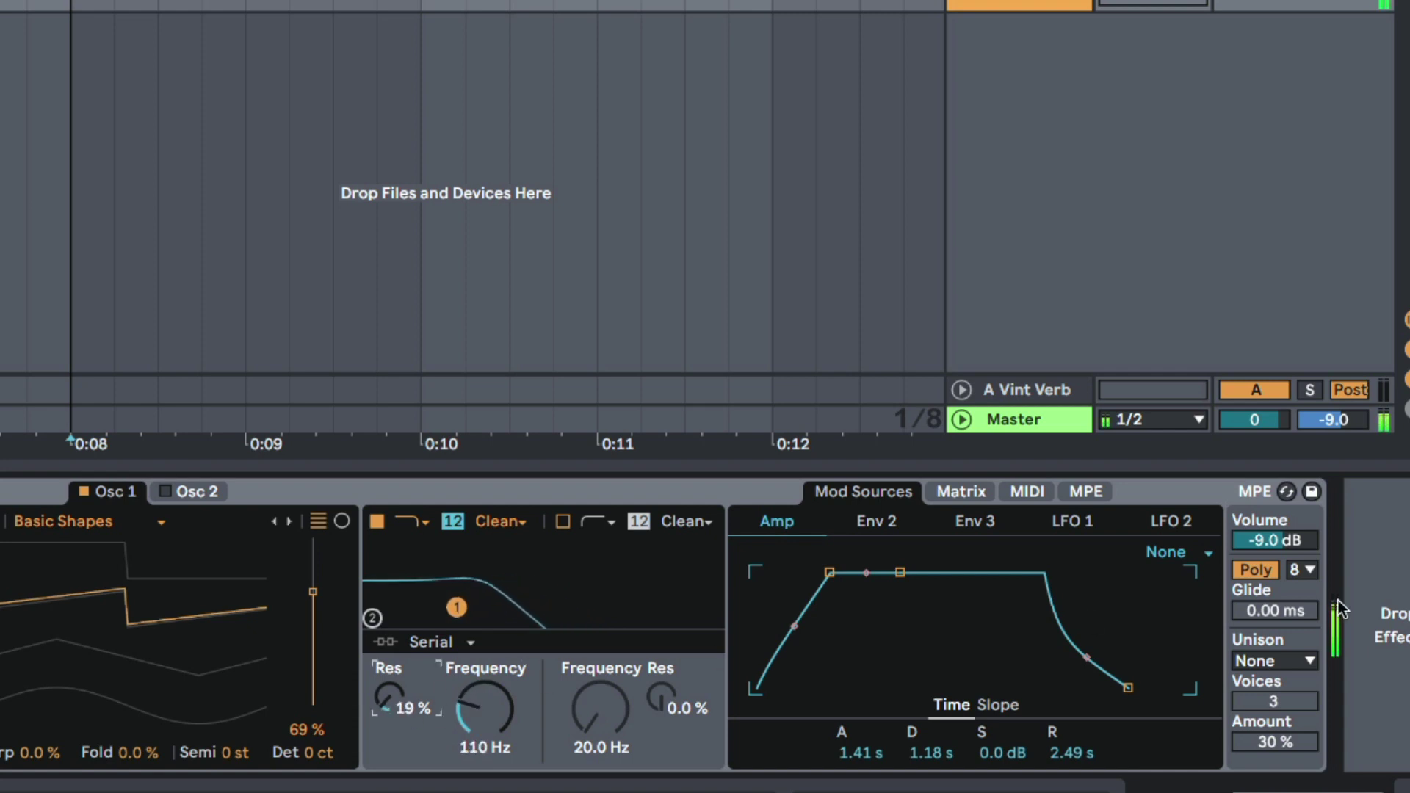
pyautogui.click(1277, 658)
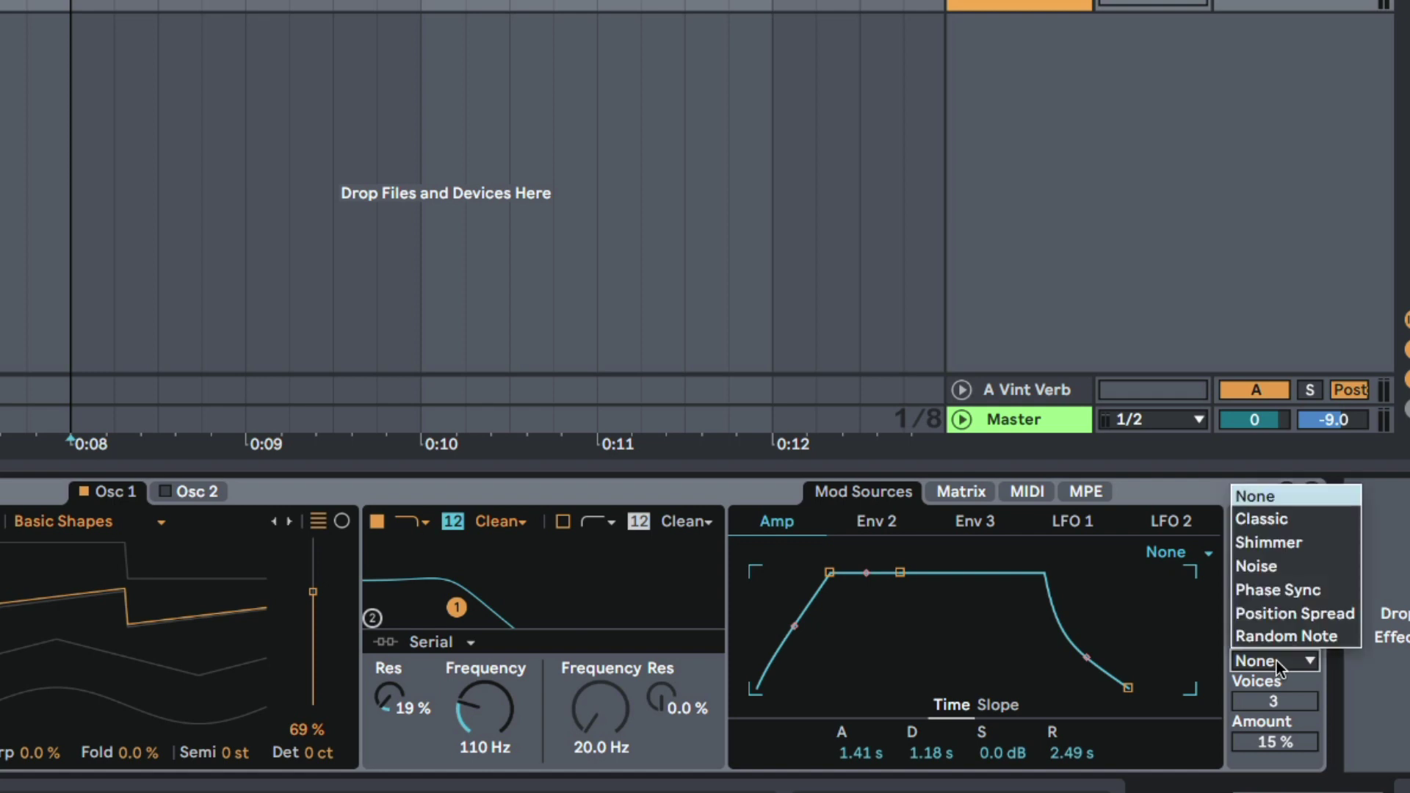
pyautogui.click(1291, 542)
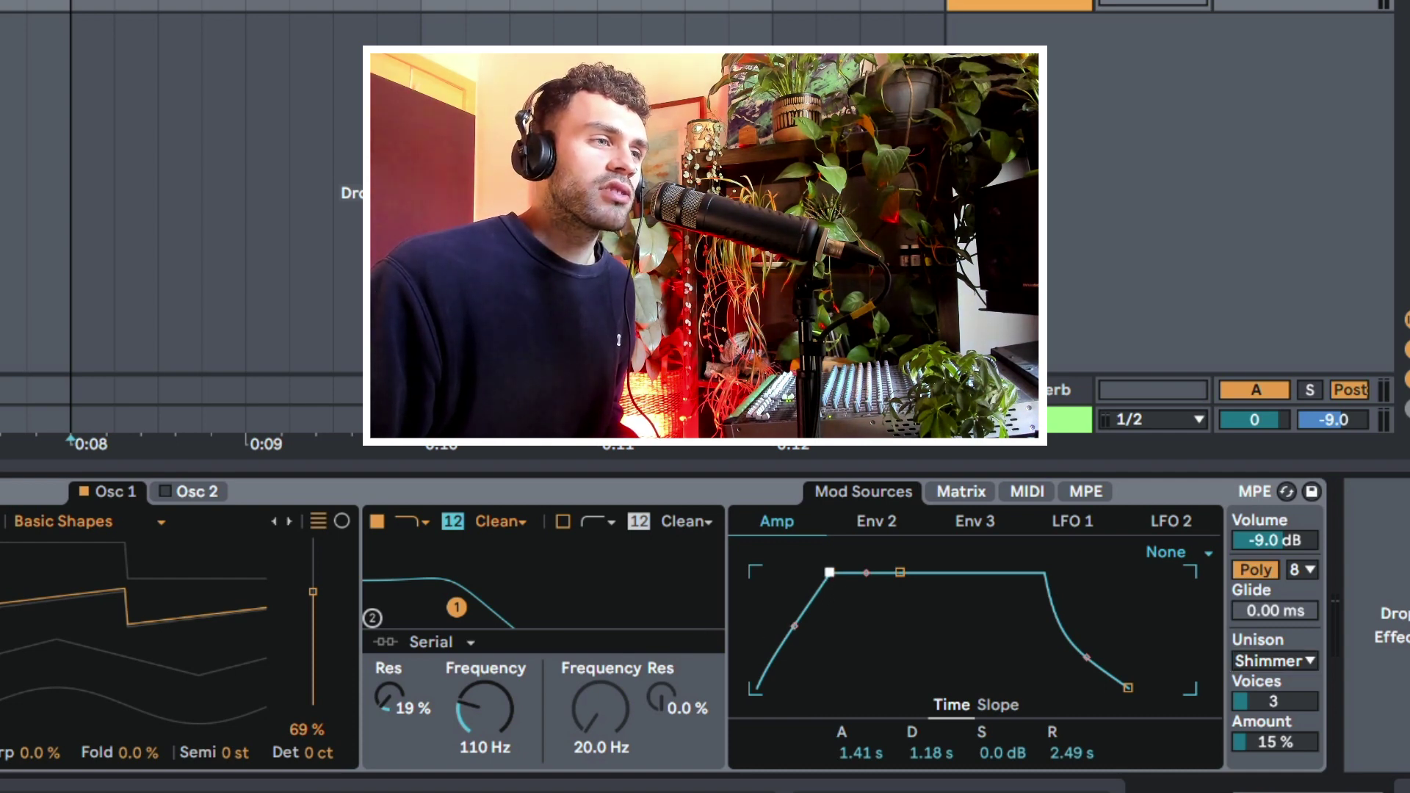
# Step: Drop the Amp attack to 0.00 ms, decay to 294 ms and release to 1.68 ms
pyautogui.moveTo(829, 572); pyautogui.dragTo(860, 688)
pyautogui.moveTo(929, 756)
pyautogui.mouseDown()
pyautogui.moveTo(929, 727)
pyautogui.moveTo(928, 782)
pyautogui.mouseUp()
pyautogui.moveTo(1071, 752); pyautogui.dragTo(1072, 771)
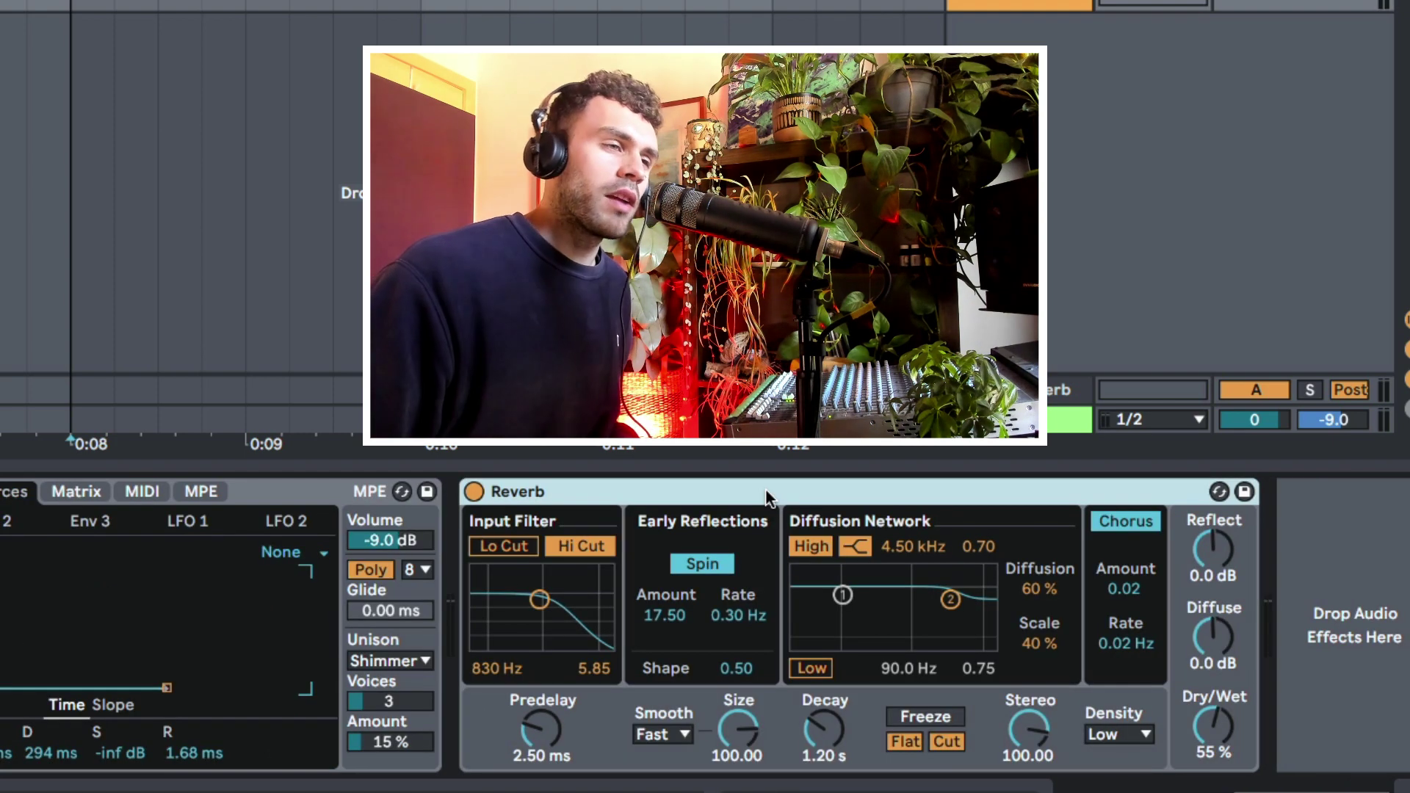
# Step: Raise the filter cutoff to 412 Hz and stretch the Amp decay toward 3.05 s
pyautogui.hscroll(-10, 754, 492)
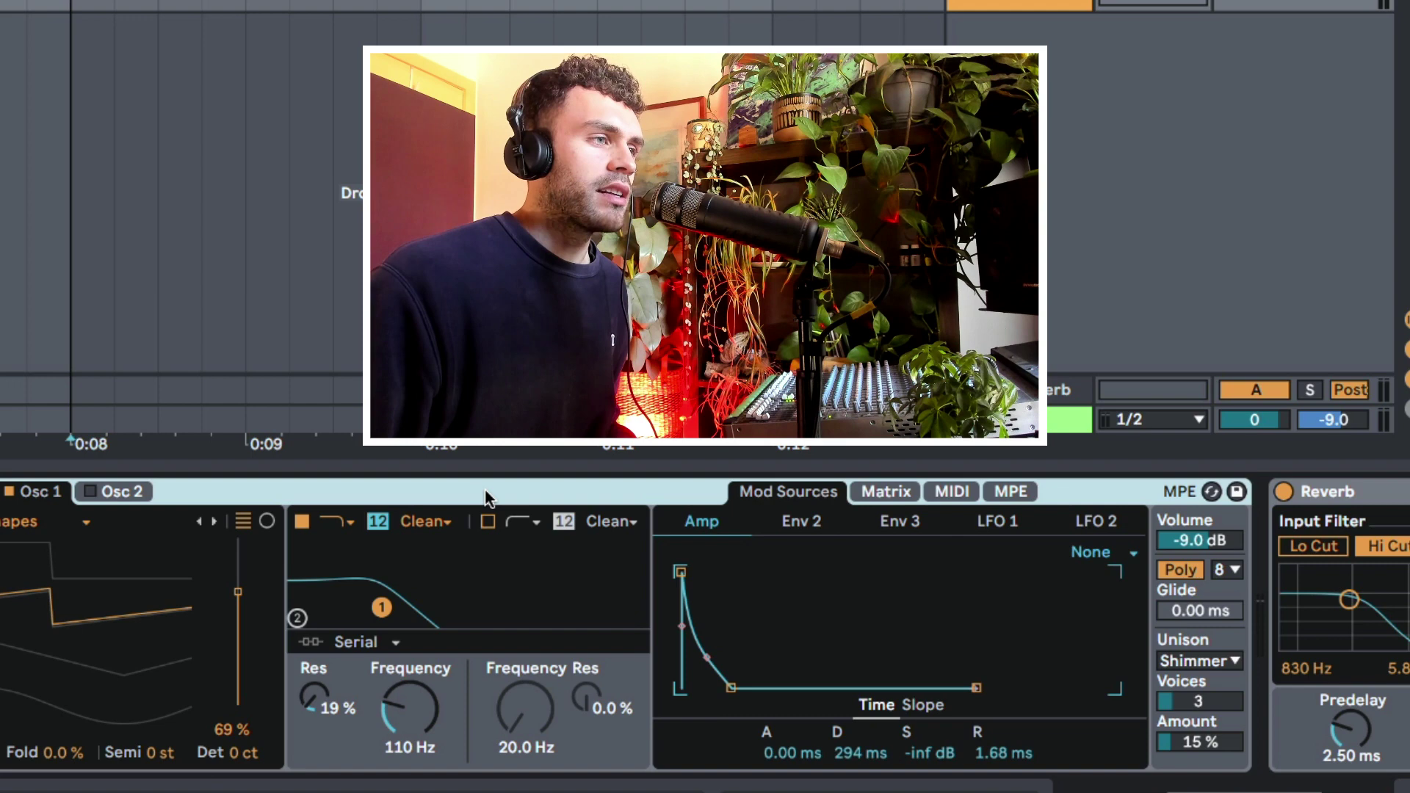
pyautogui.moveTo(409, 708); pyautogui.dragTo(409, 660)
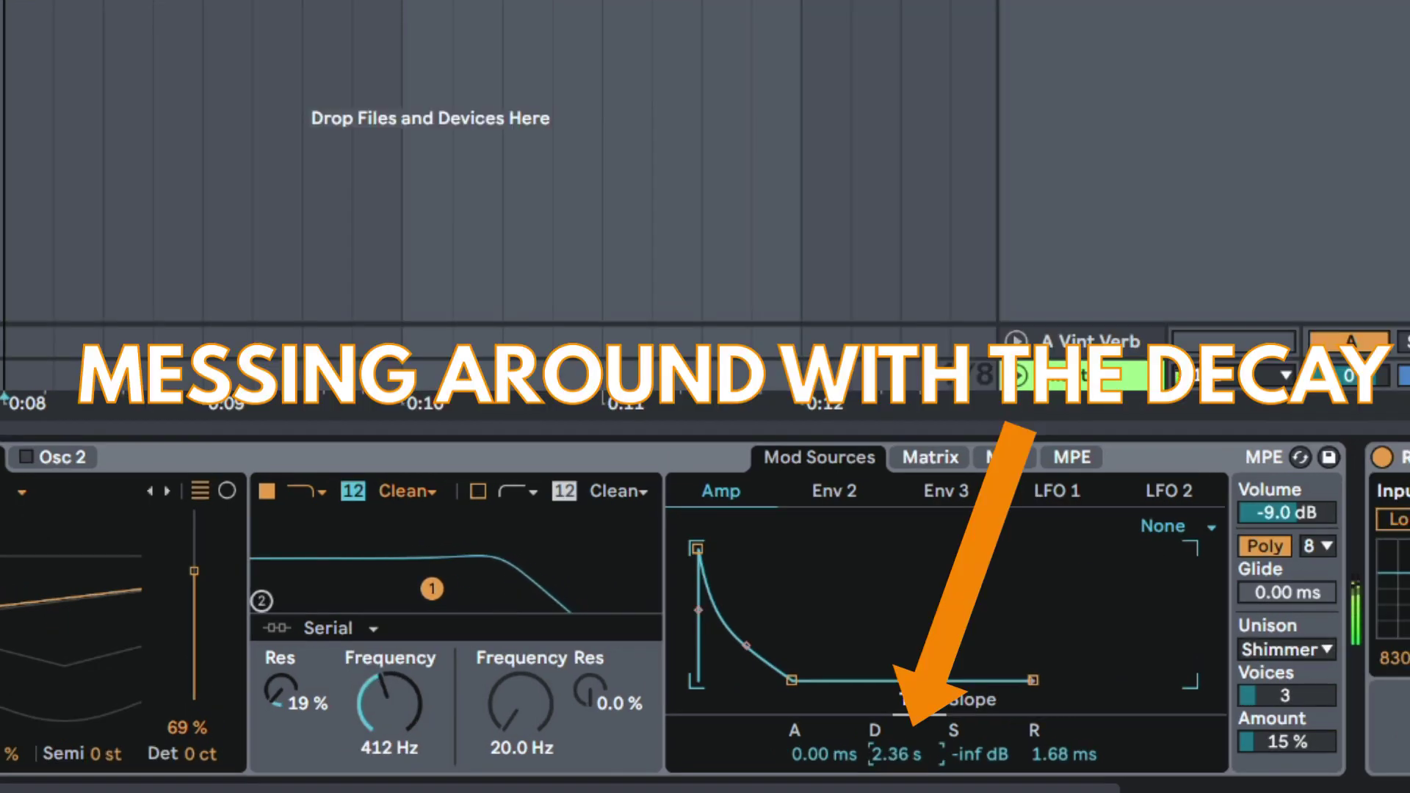
pyautogui.moveTo(861, 753); pyautogui.dragTo(896, 761)
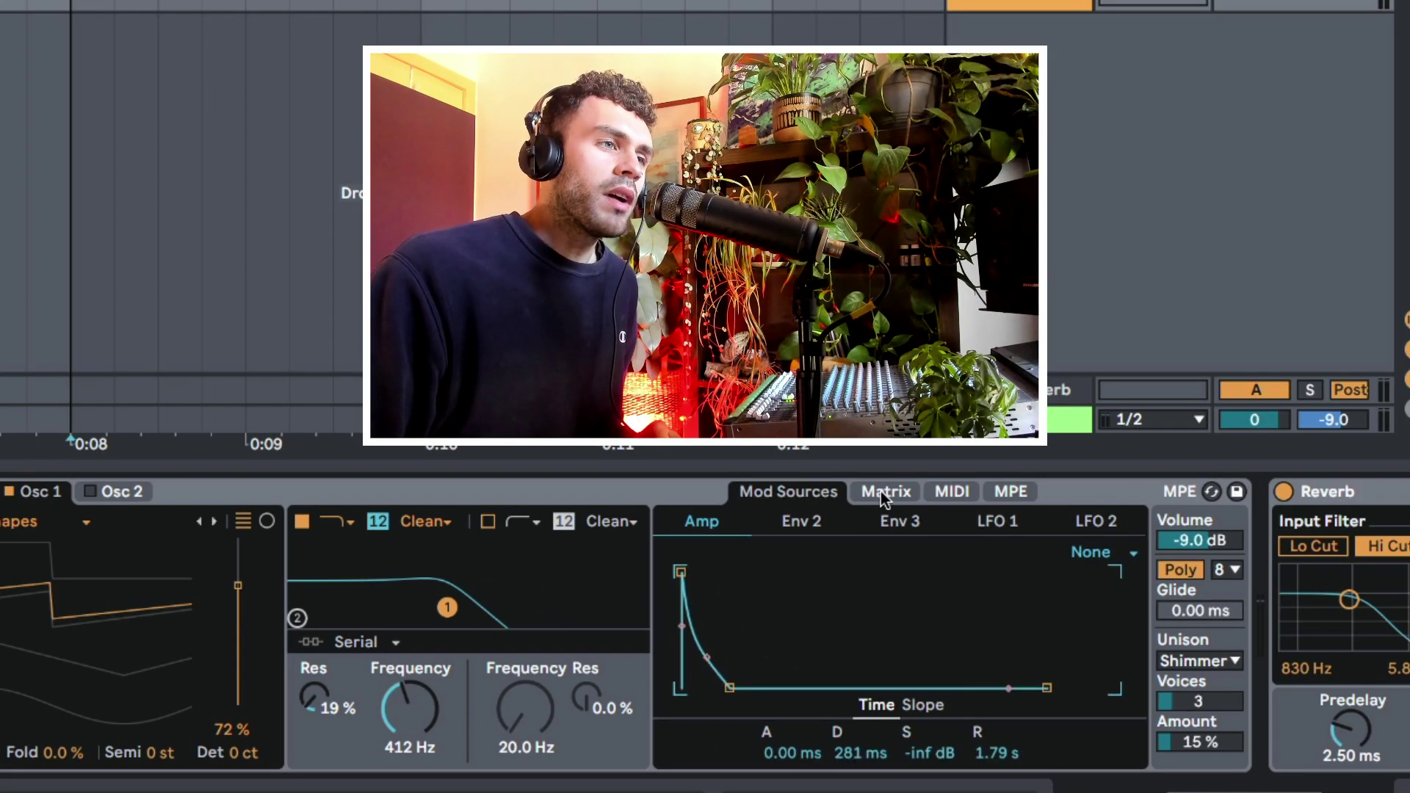
# Step: Check the Matrix's Amp→Filter 1 Freq amount of 27, then return to the Amp envelope
pyautogui.click(931, 457)
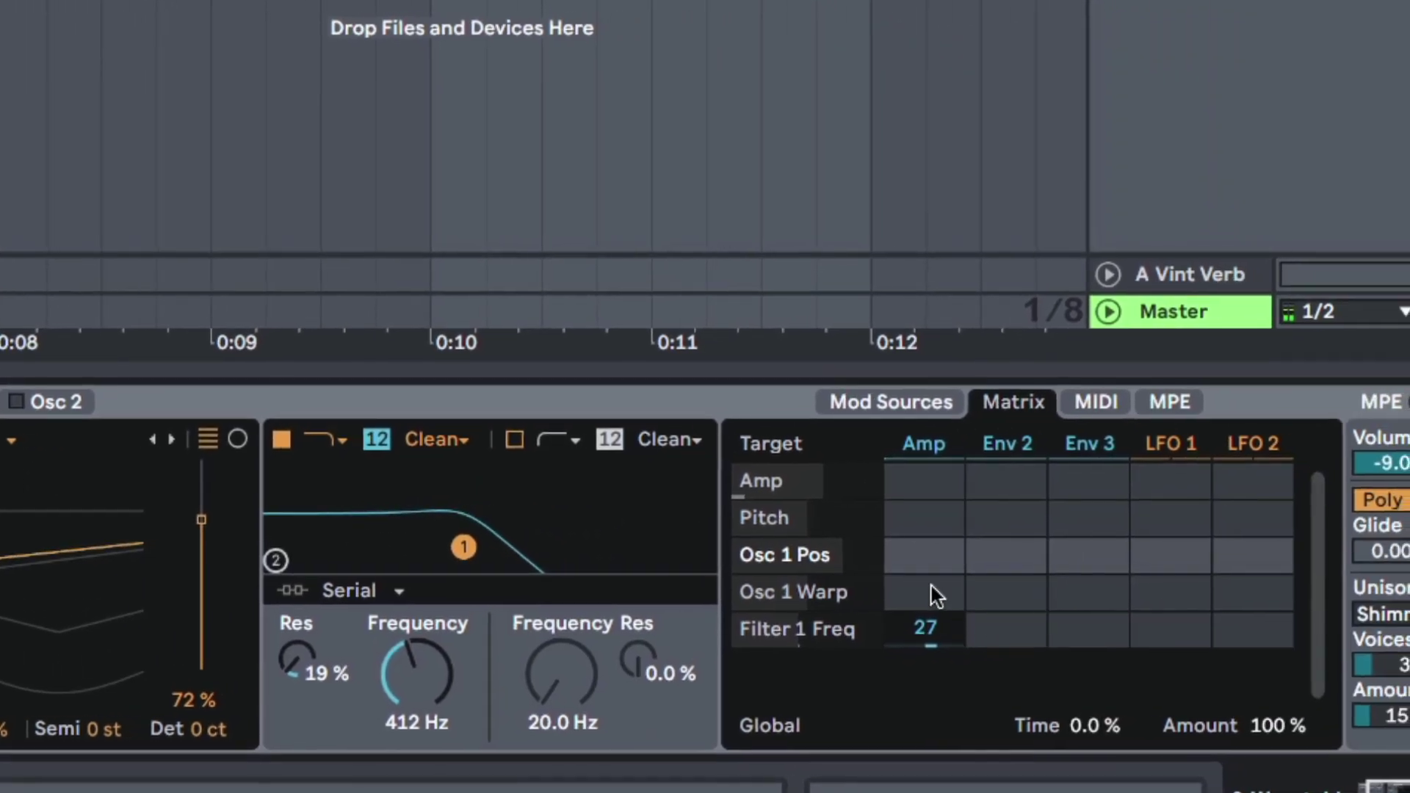
pyautogui.click(923, 445)
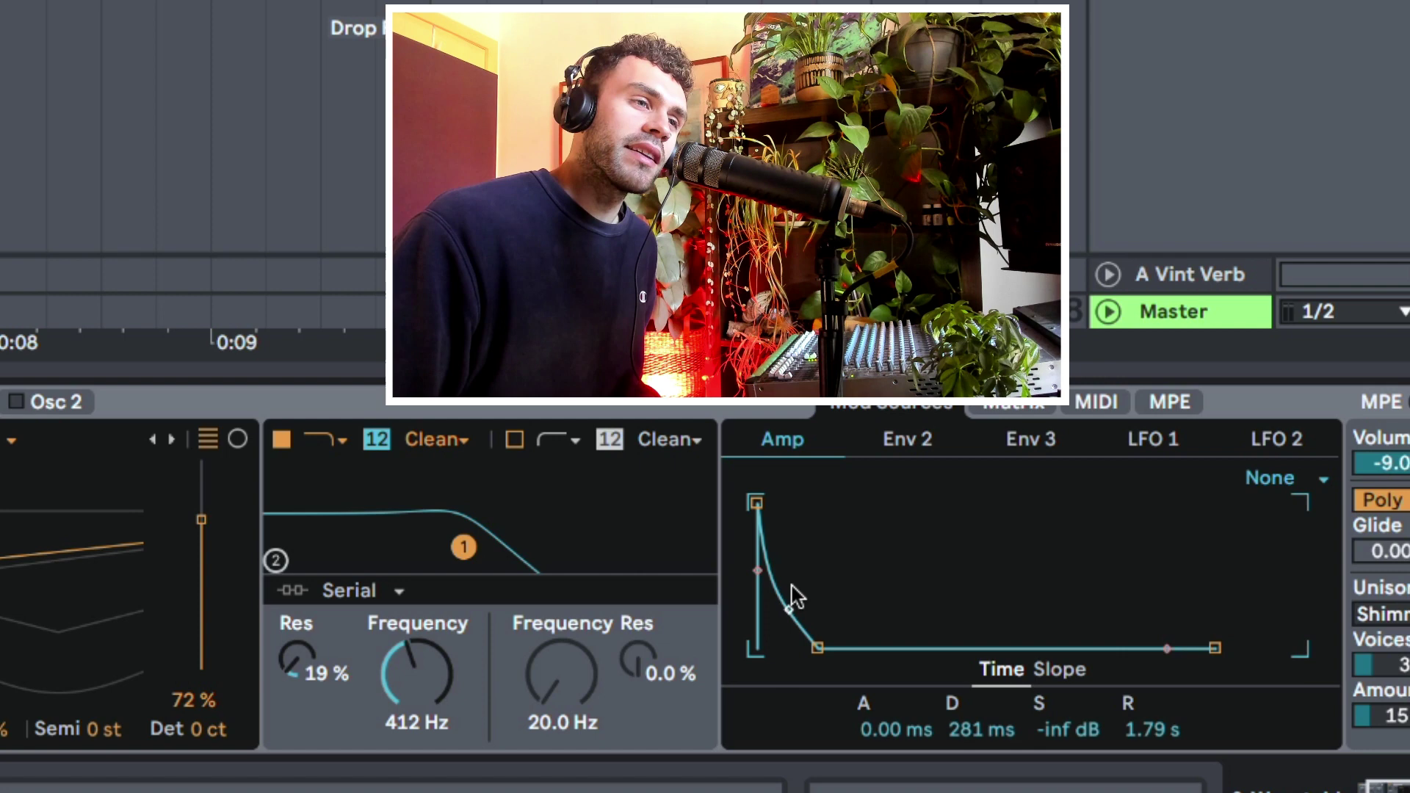
# Step: Replace the Amp→Filter 1 Freq routing with Env 2 at 34 and display Env 2
pyautogui.click(997, 407)
pyautogui.doubleClick(927, 631)
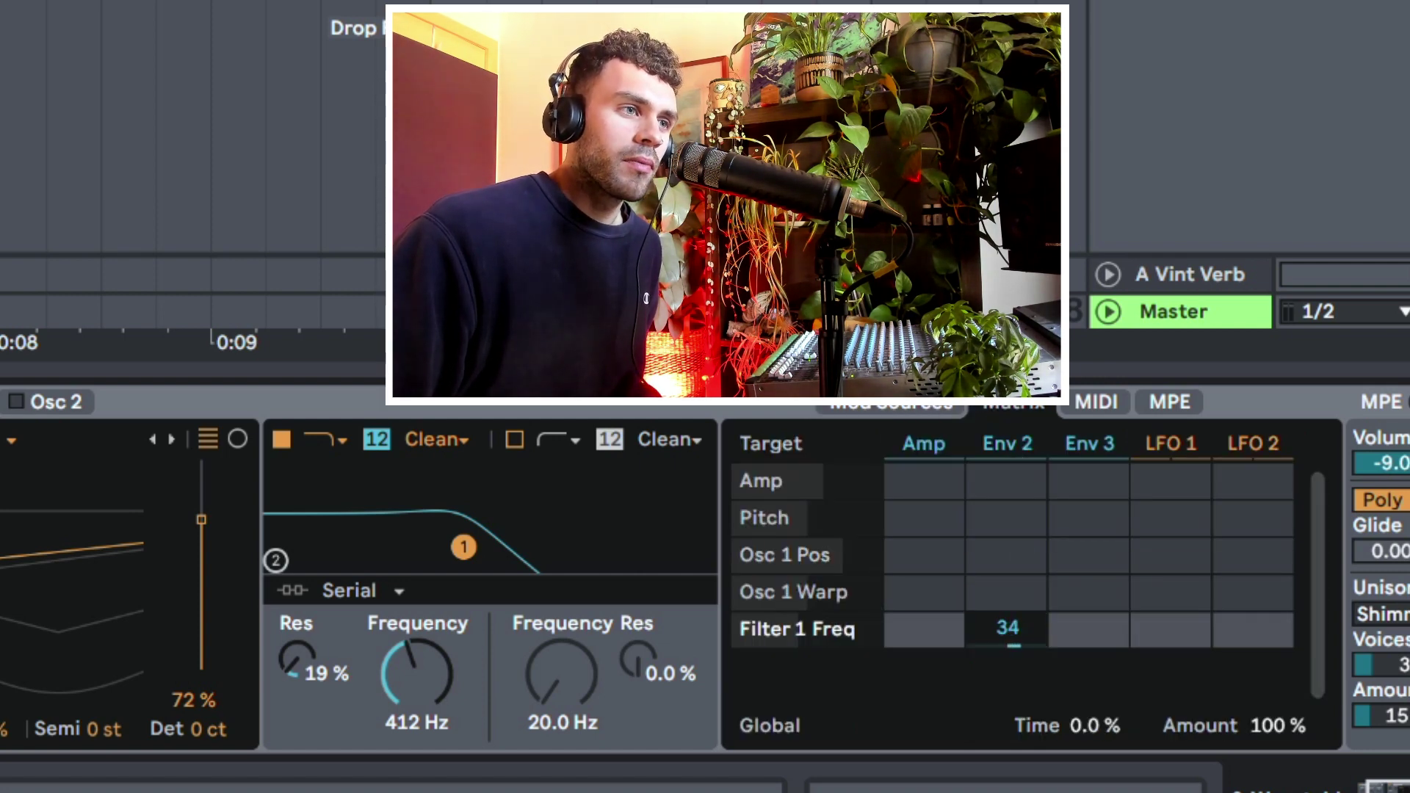
pyautogui.click(982, 446)
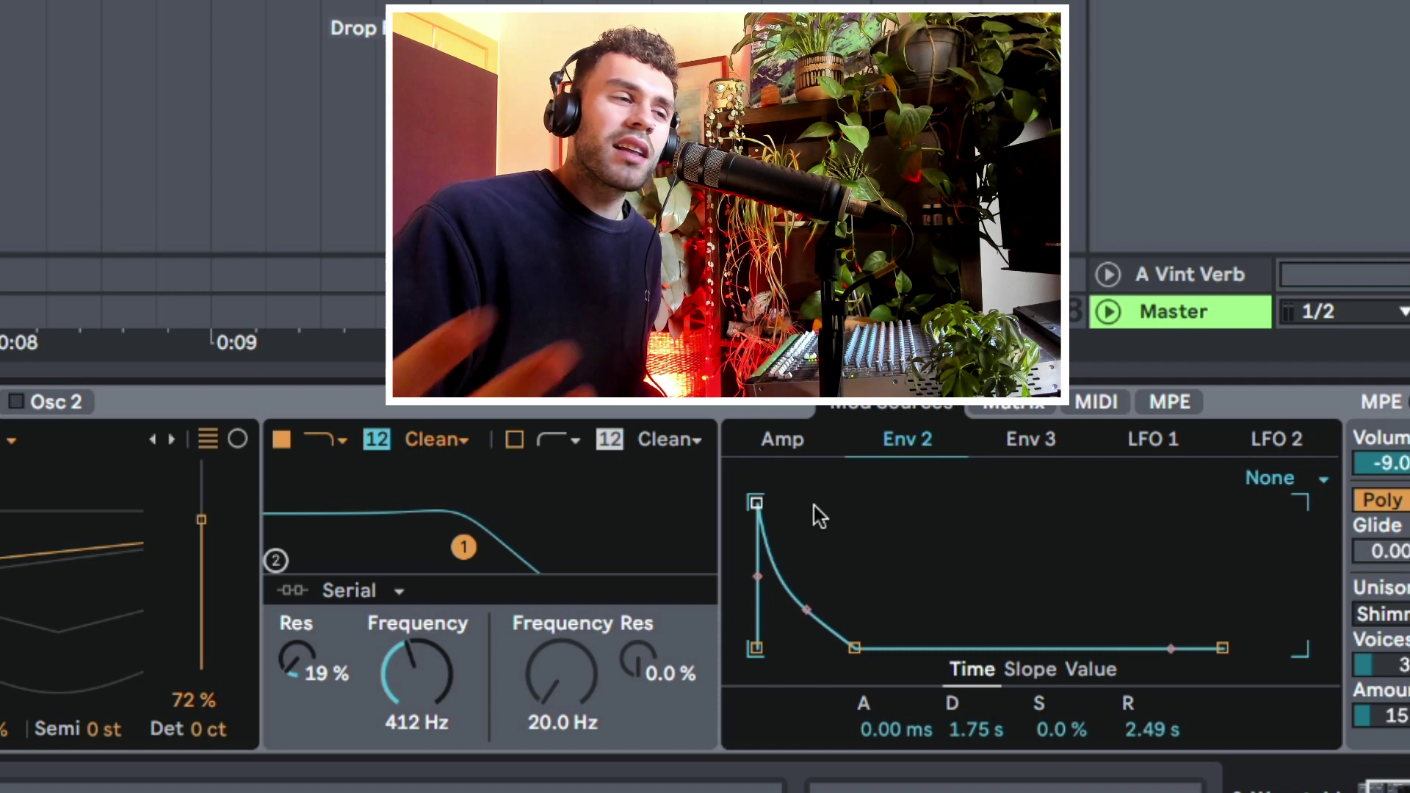
# Step: Set Env 2's attack to 29.1 ms, briefly comparing it against the Amp envelope
pyautogui.moveTo(748, 506); pyautogui.dragTo(799, 505)
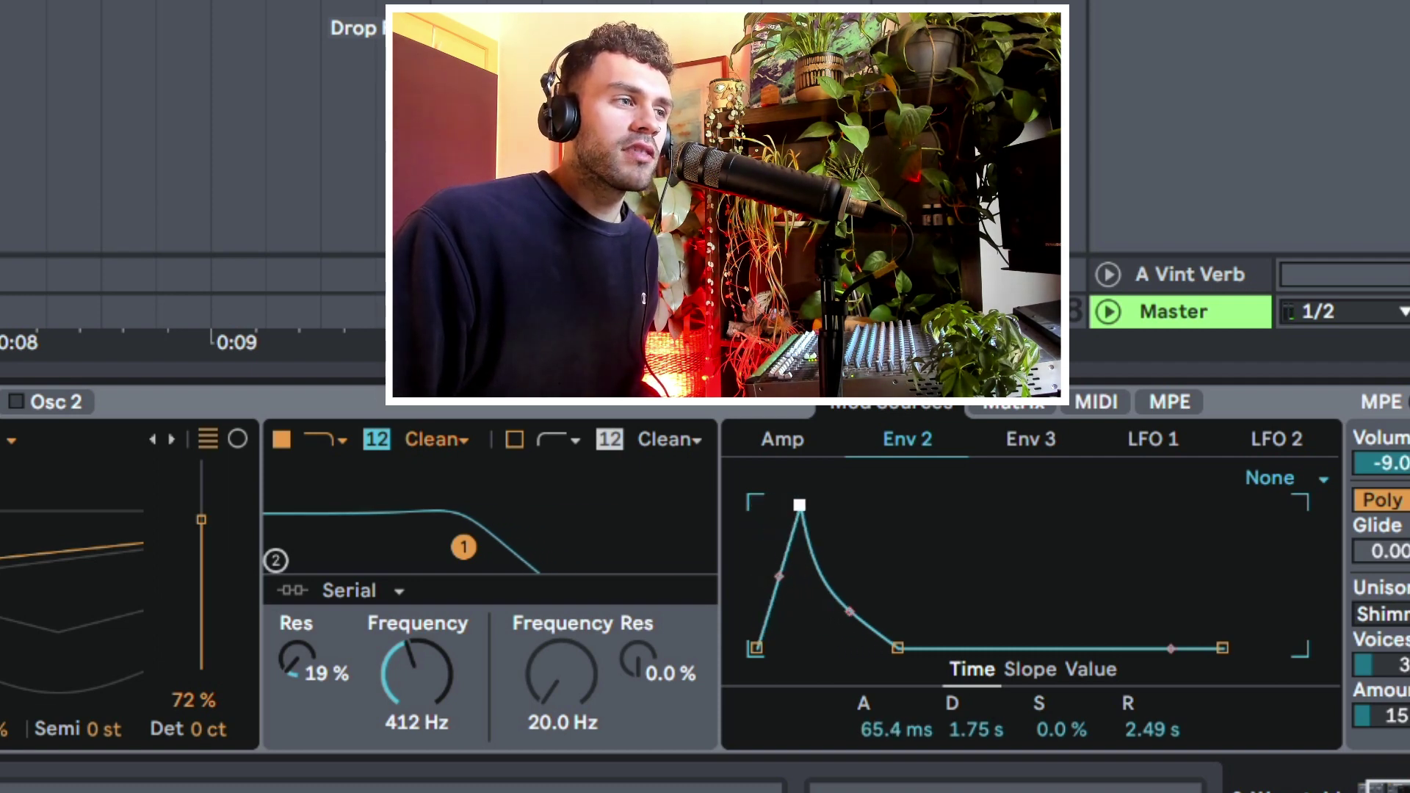
pyautogui.click(799, 436)
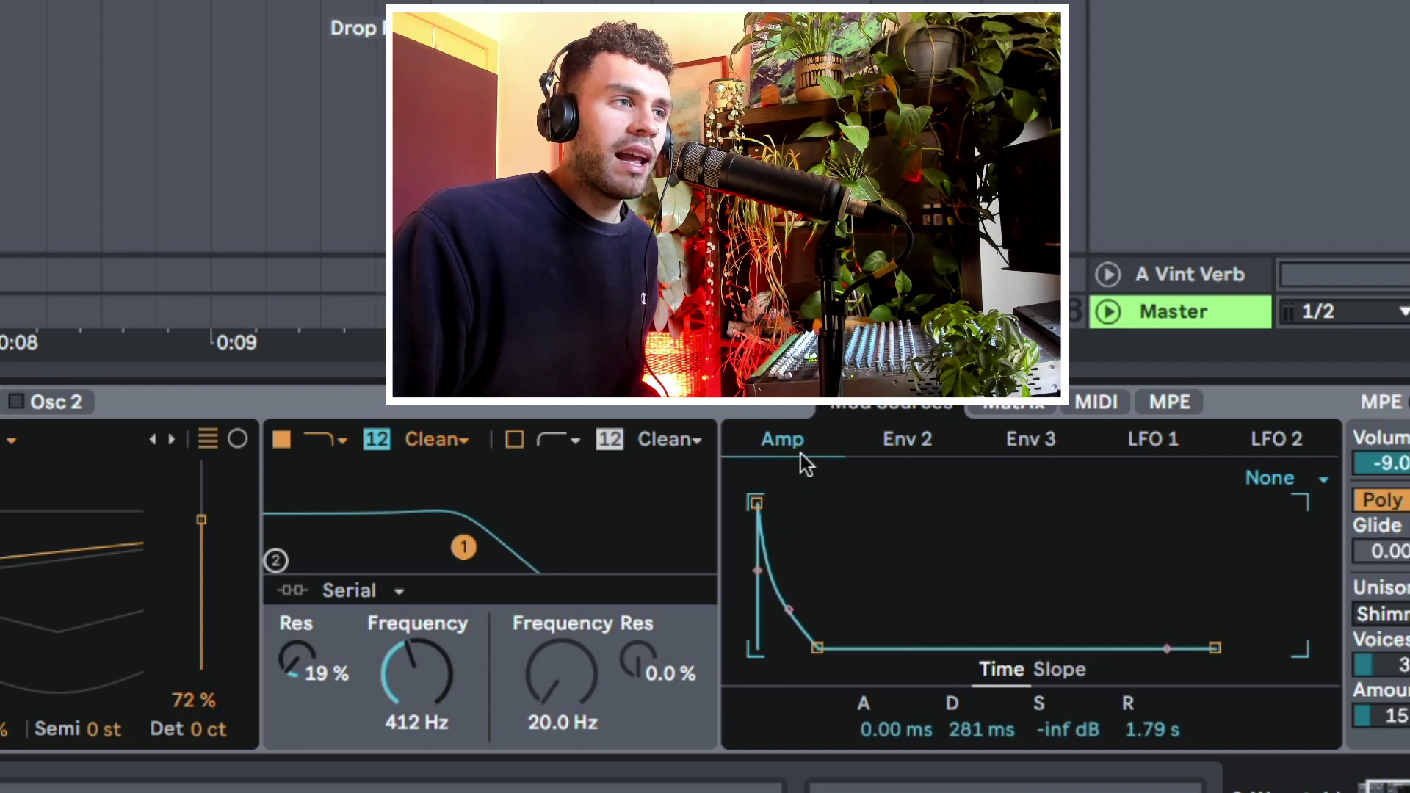
pyautogui.click(925, 448)
pyautogui.moveTo(795, 508); pyautogui.dragTo(794, 508)
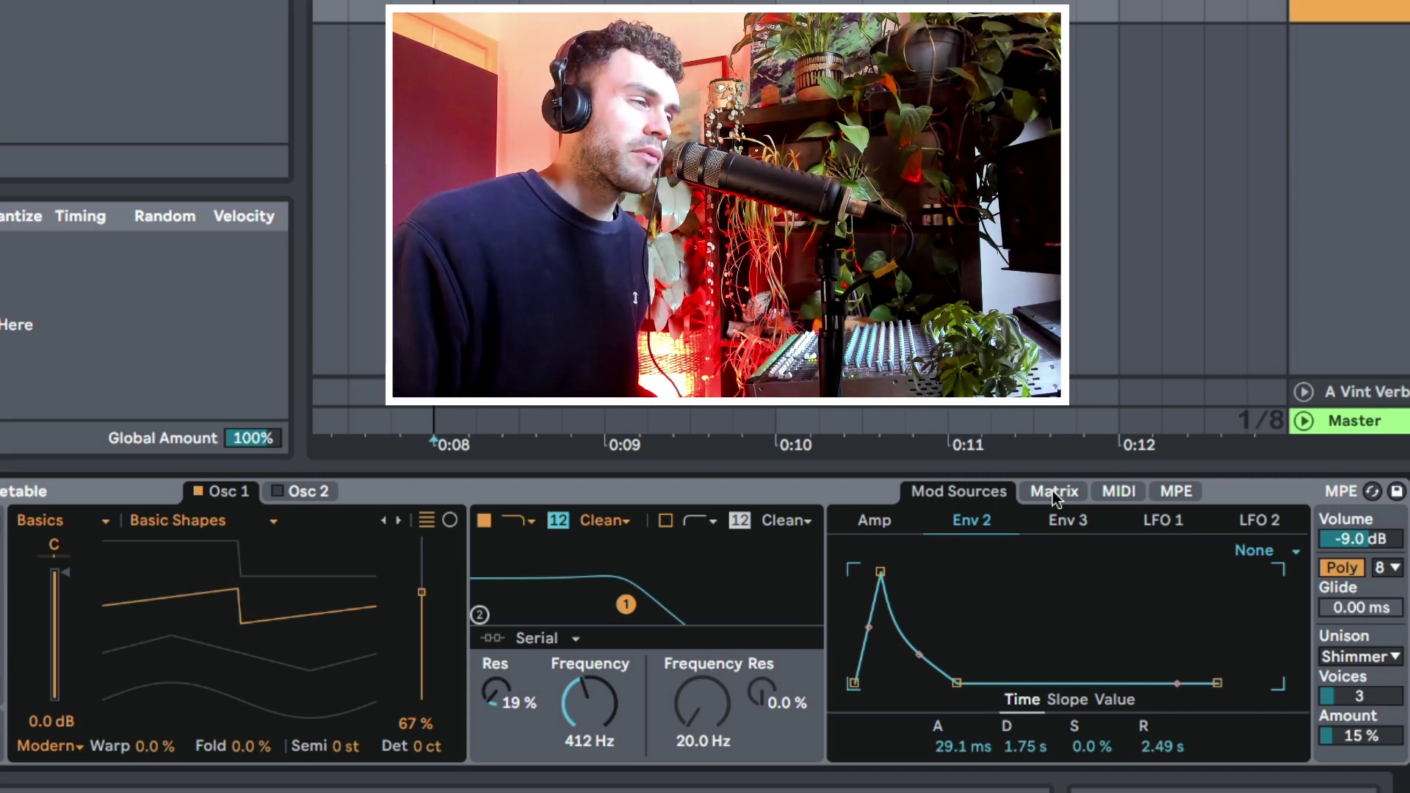
# Step: In the Matrix, set Amp→Osc 1 position to 22 and Env 2→Filter 1 to 41; lower wavetable position to 19%
pyautogui.click(1054, 498)
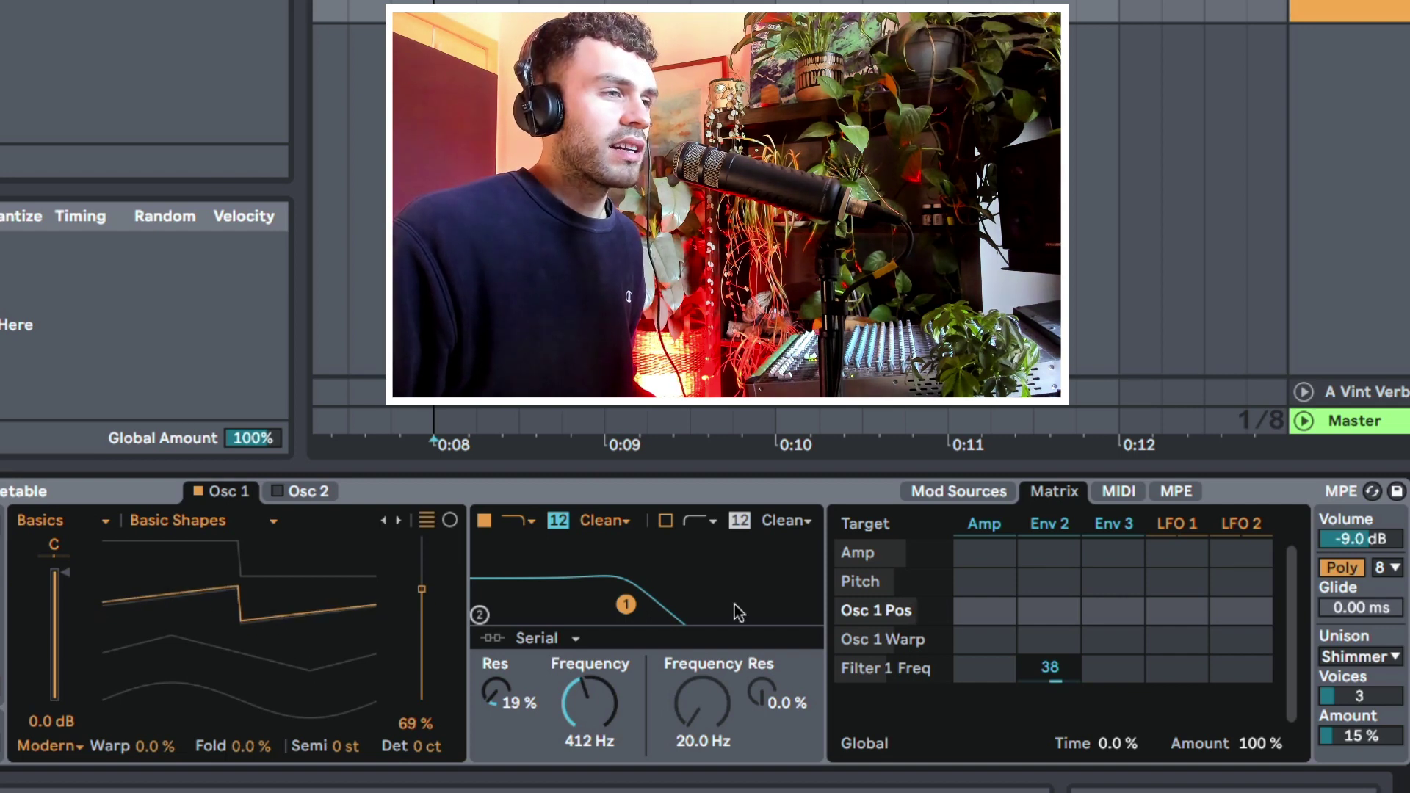
pyautogui.click(1050, 611)
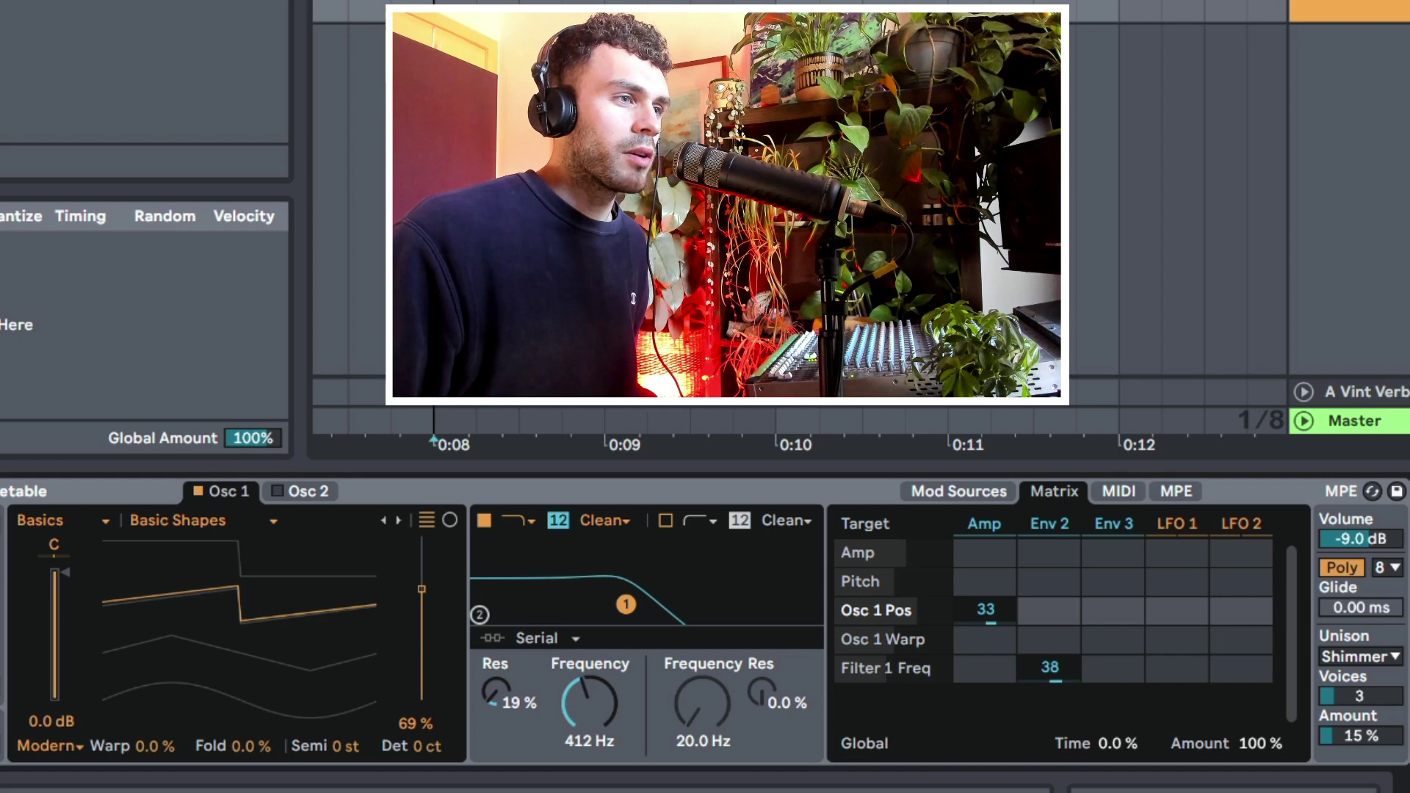
pyautogui.moveTo(244, 632); pyautogui.dragTo(302, 689)
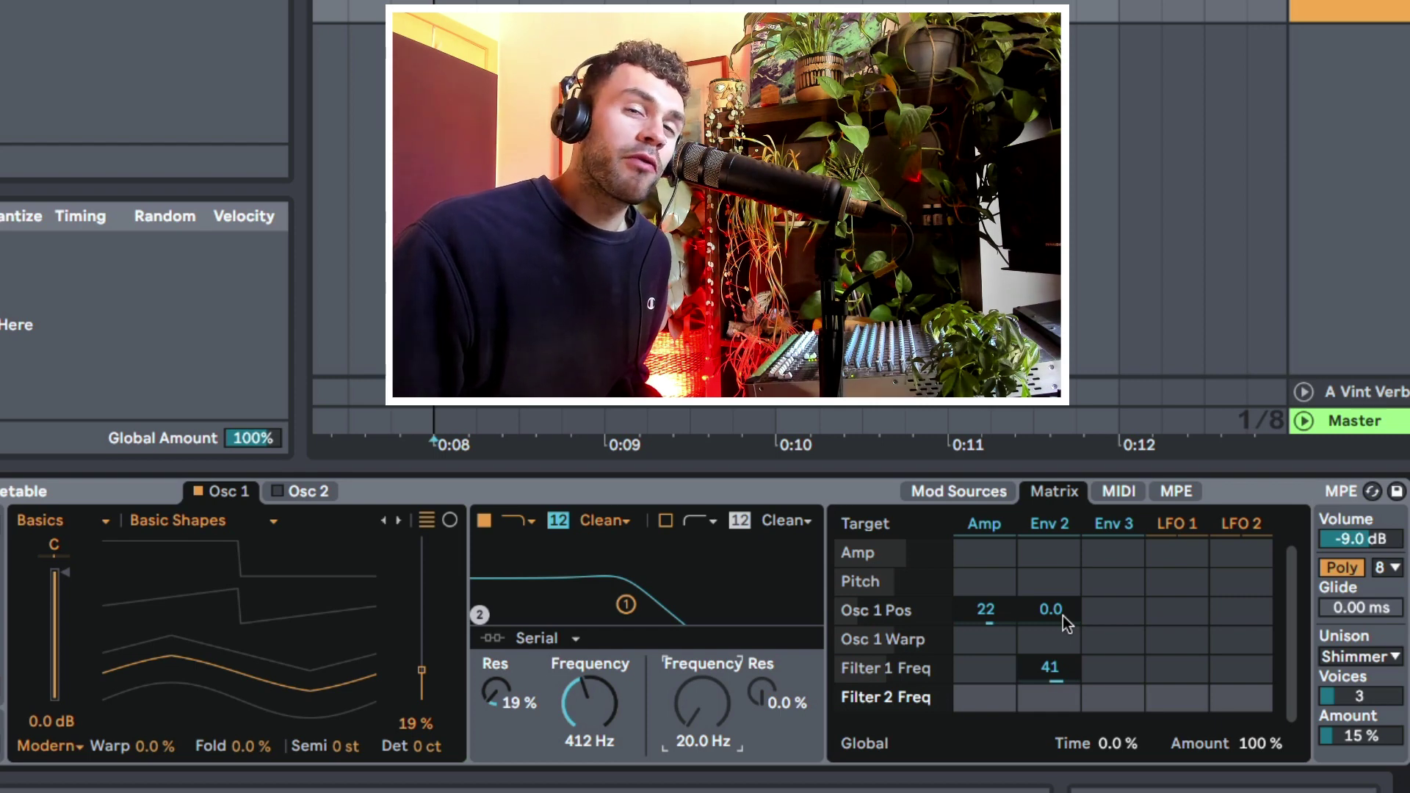
pyautogui.click(1051, 521)
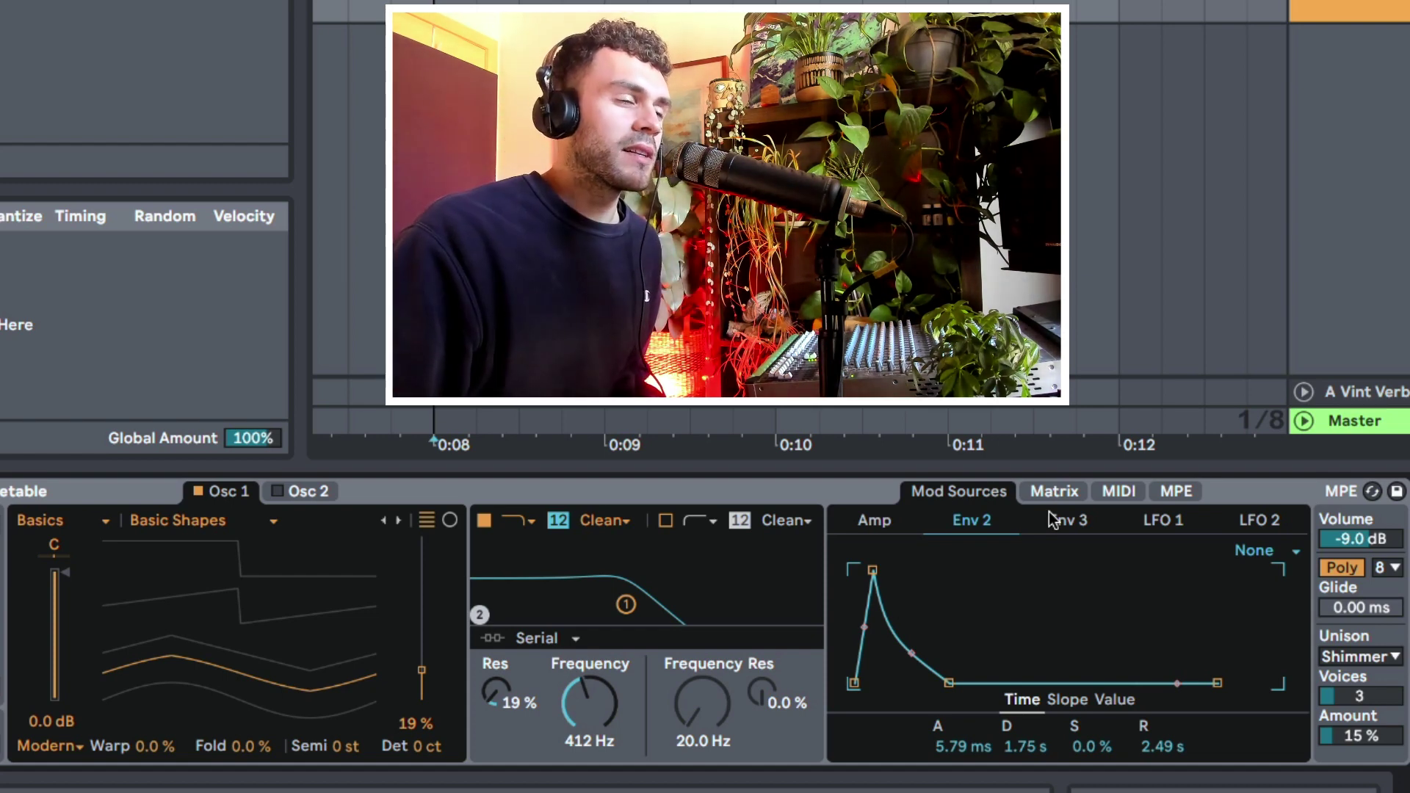
# Step: Invert Env 3 with the attack peak at the bottom, 29.3 ms attack, 4.40 s decay, 57% sustain
pyautogui.click(1065, 520)
pyautogui.moveTo(853, 568); pyautogui.dragTo(894, 568)
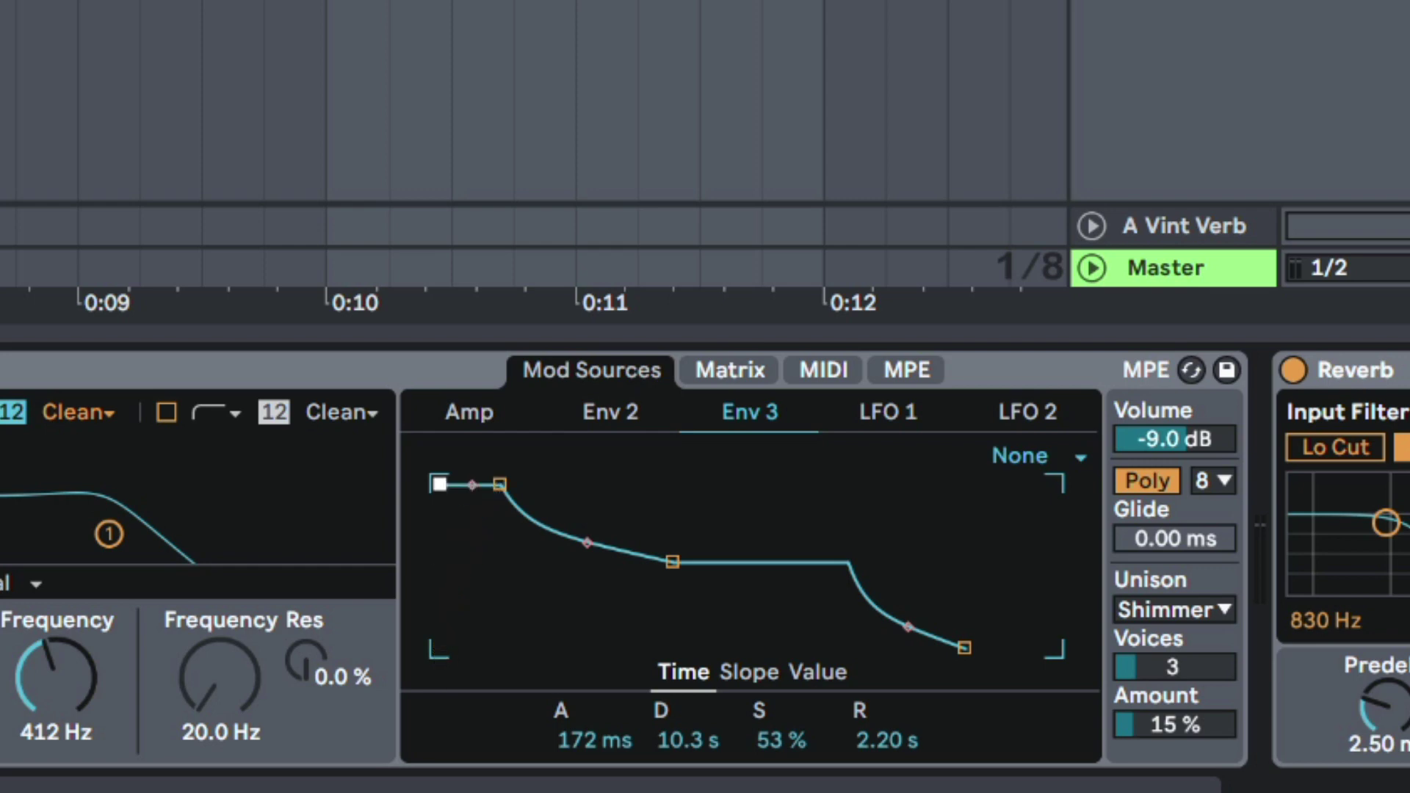
pyautogui.moveTo(499, 486); pyautogui.dragTo(466, 636)
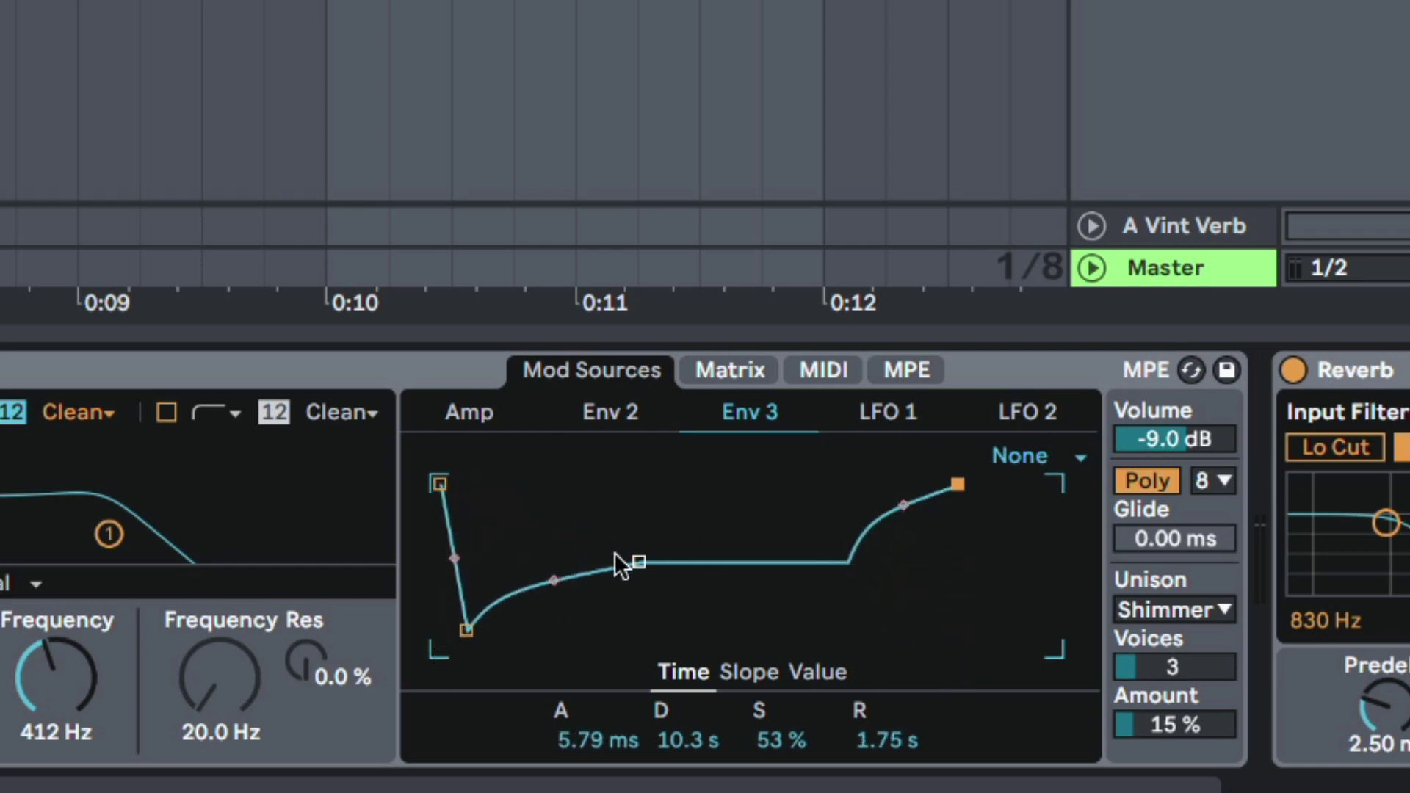
pyautogui.moveTo(614, 554); pyautogui.dragTo(588, 555)
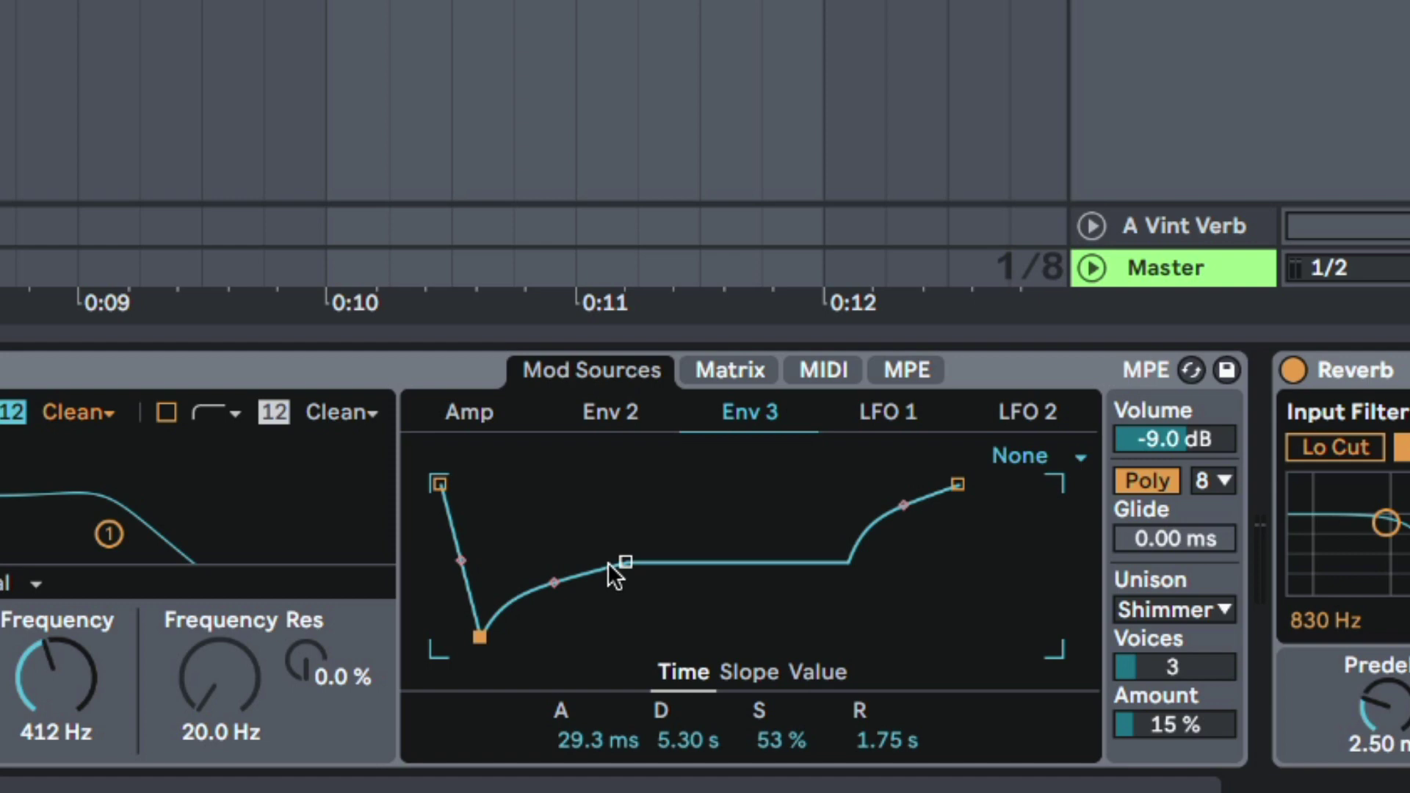
pyautogui.moveTo(614, 570); pyautogui.dragTo(610, 563)
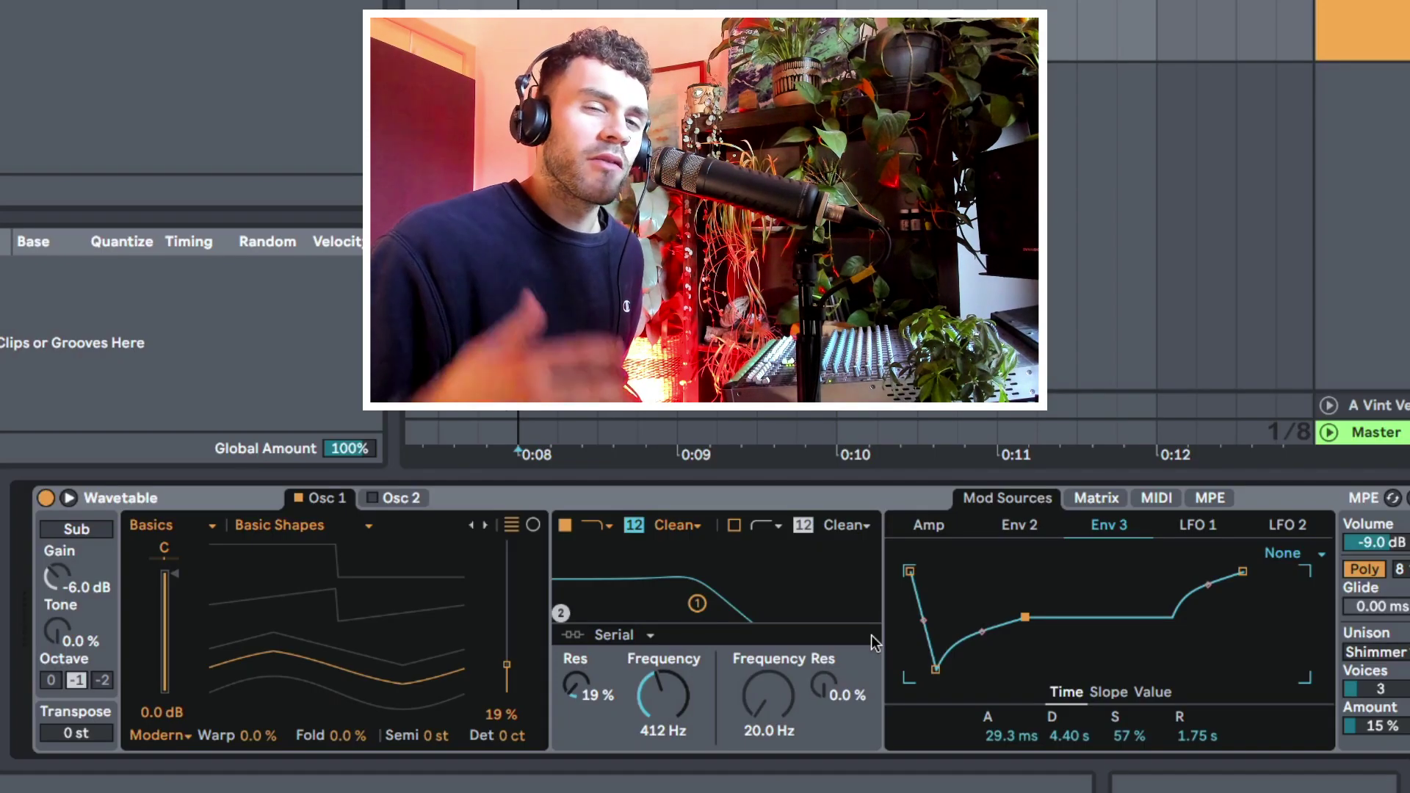
# Step: Route Env 2 negatively to Filter 2 frequency in the modulation matrix
pyautogui.click(1019, 524)
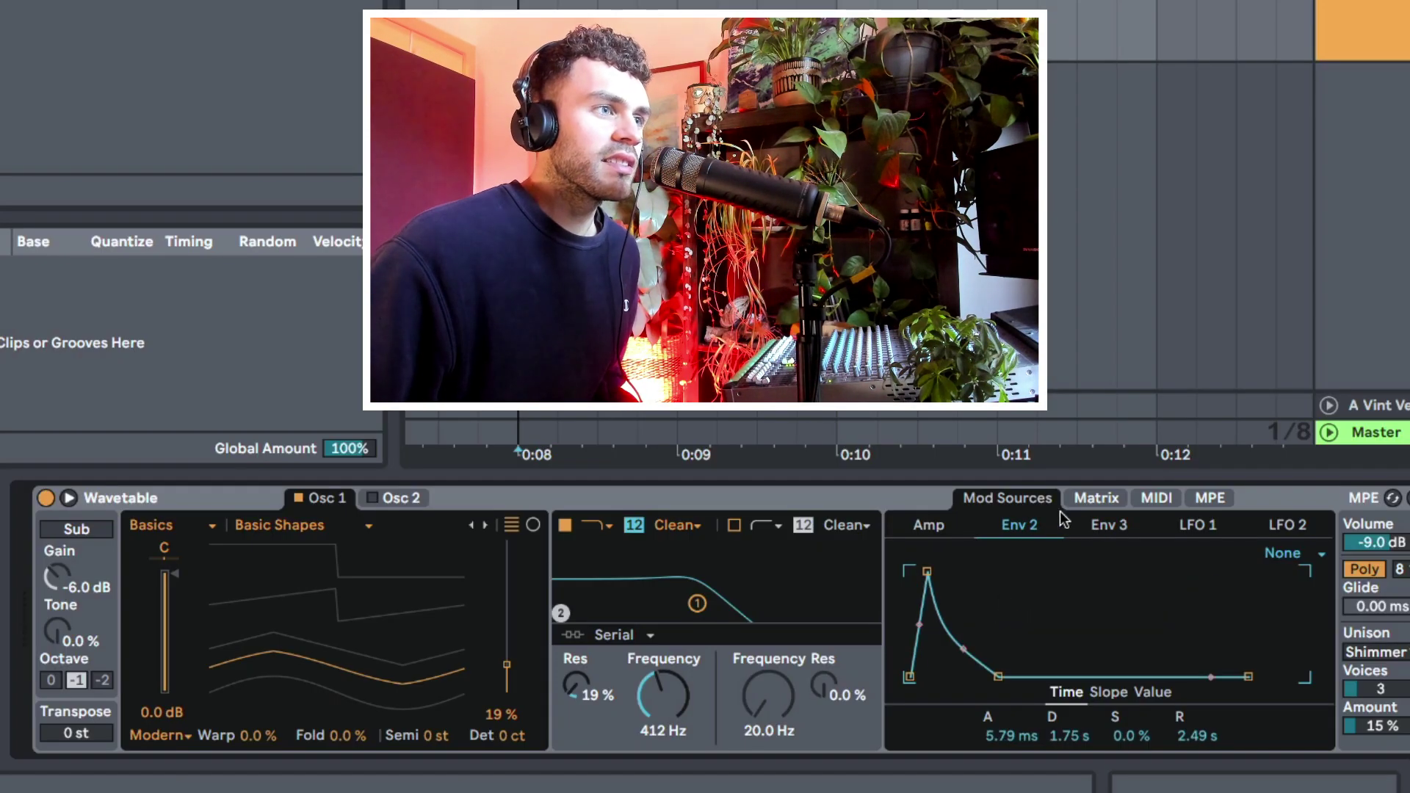
pyautogui.click(1094, 498)
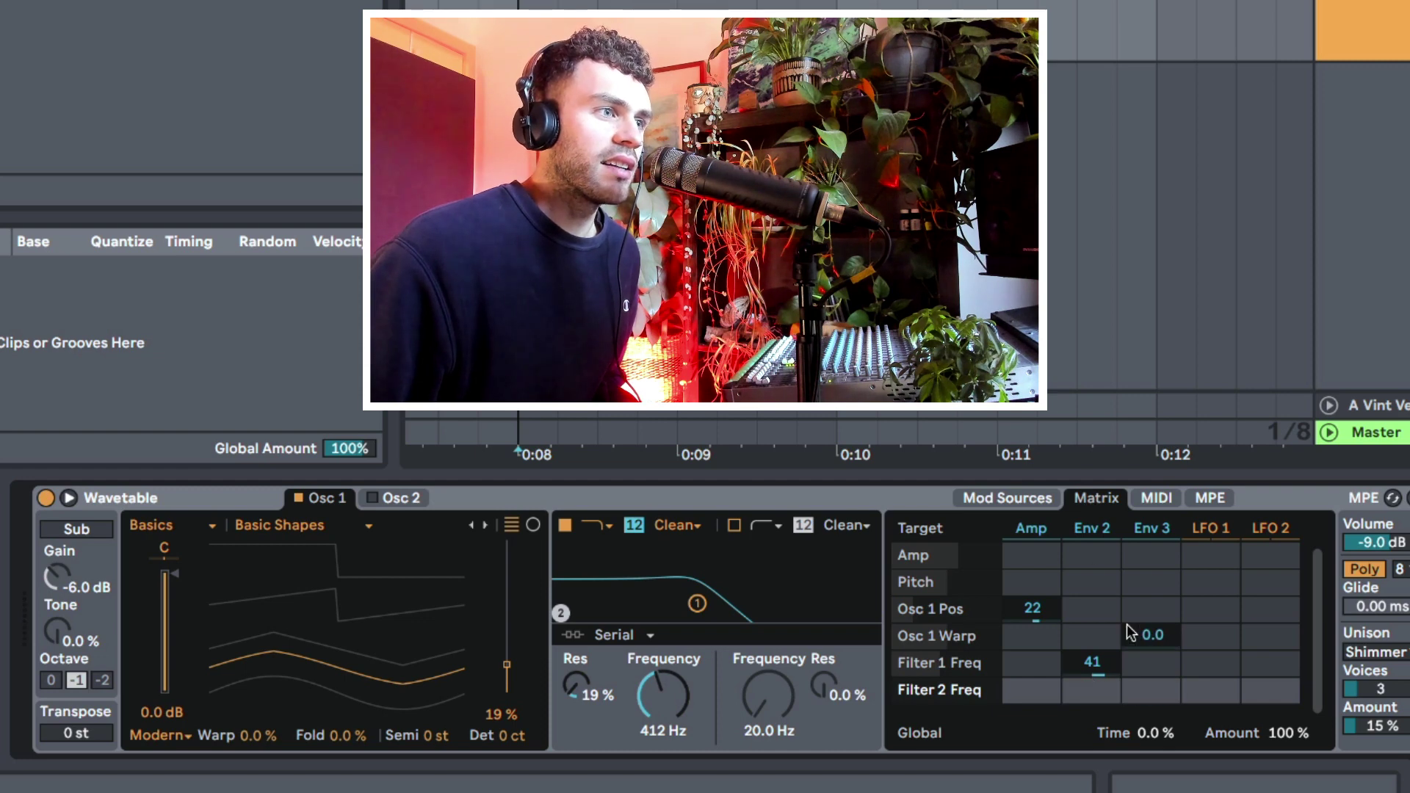
pyautogui.click(1157, 644)
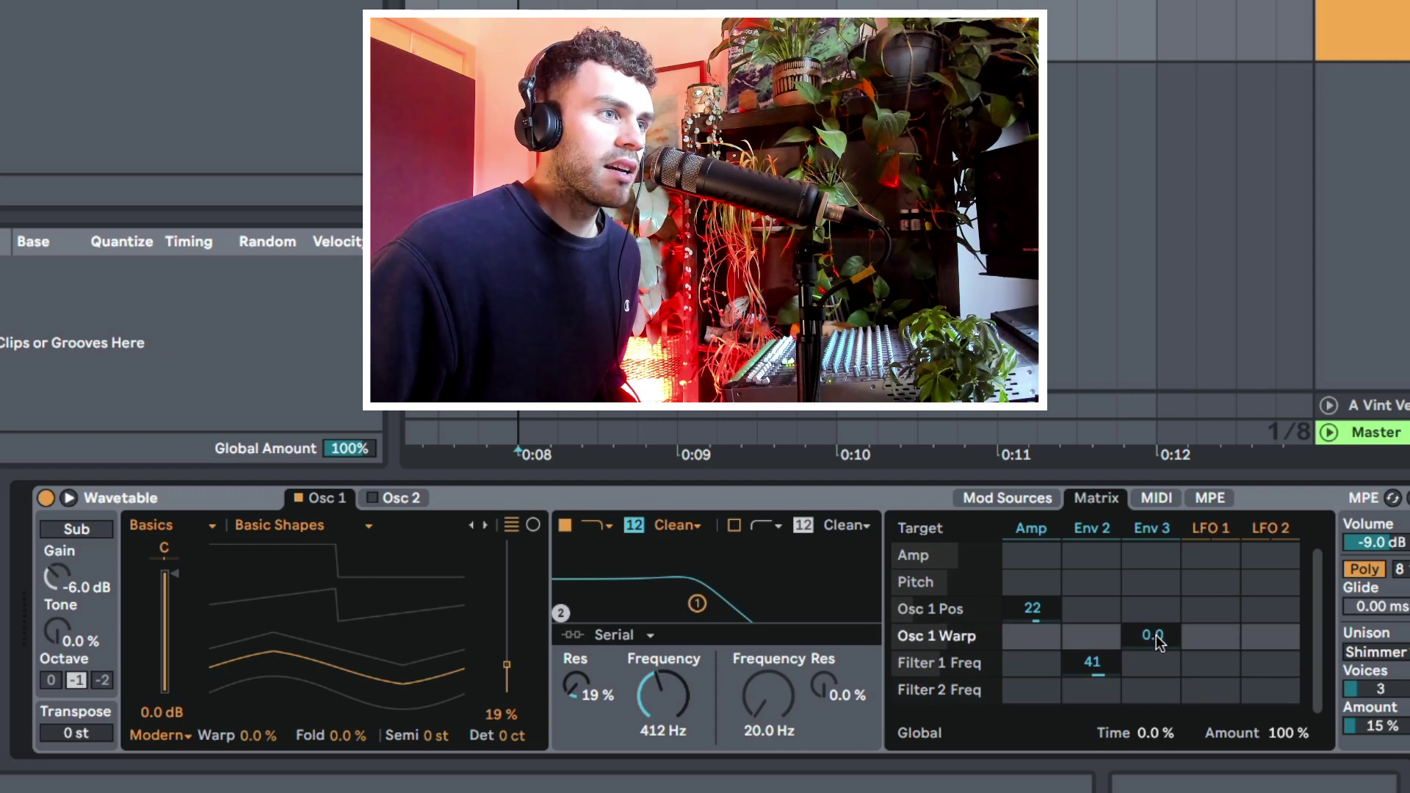
pyautogui.moveTo(1109, 700); pyautogui.dragTo(1109, 727)
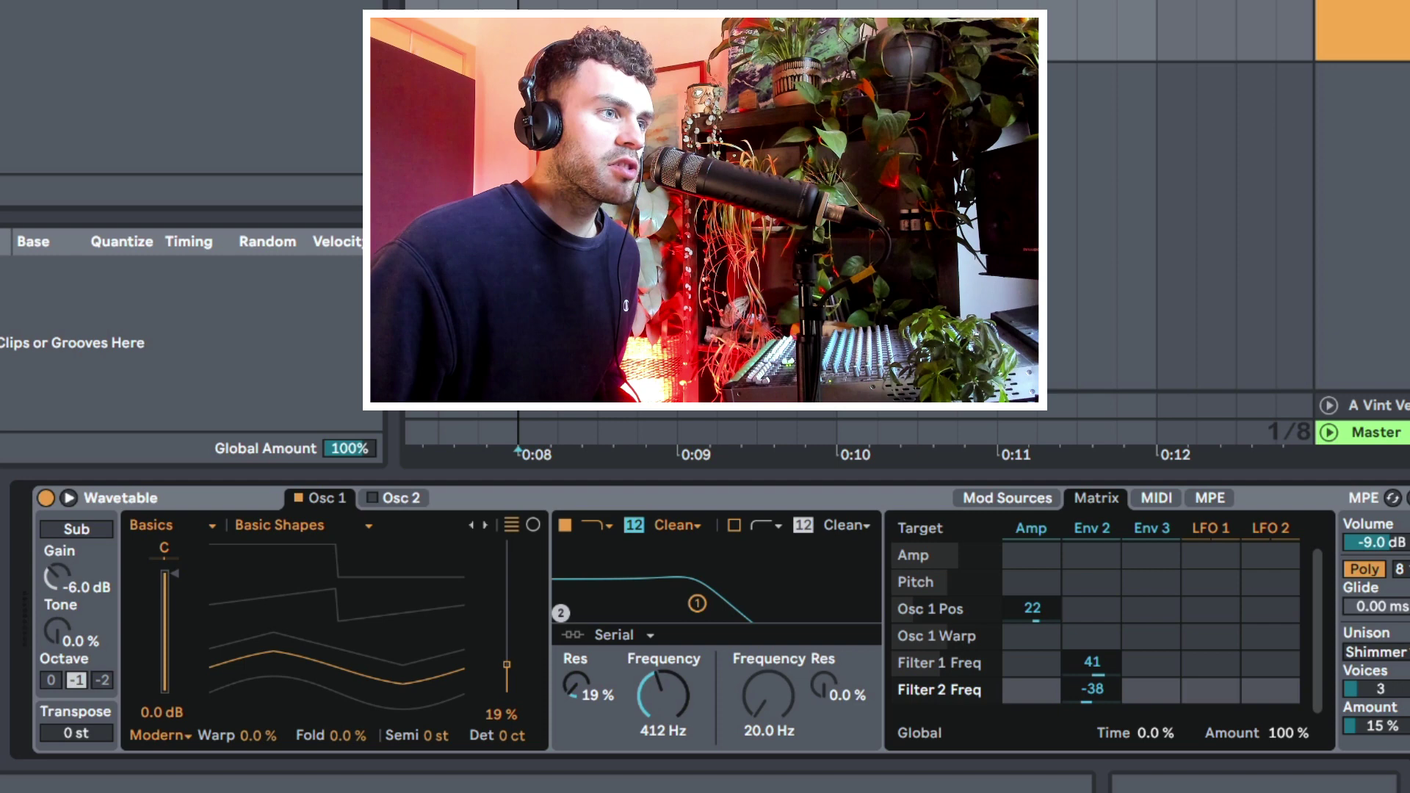
# Step: Enable Filter 2 at 3.52 kHz, deepen Env 2's amount to -62, and set Osc 1 position to 53%
pyautogui.click(733, 525)
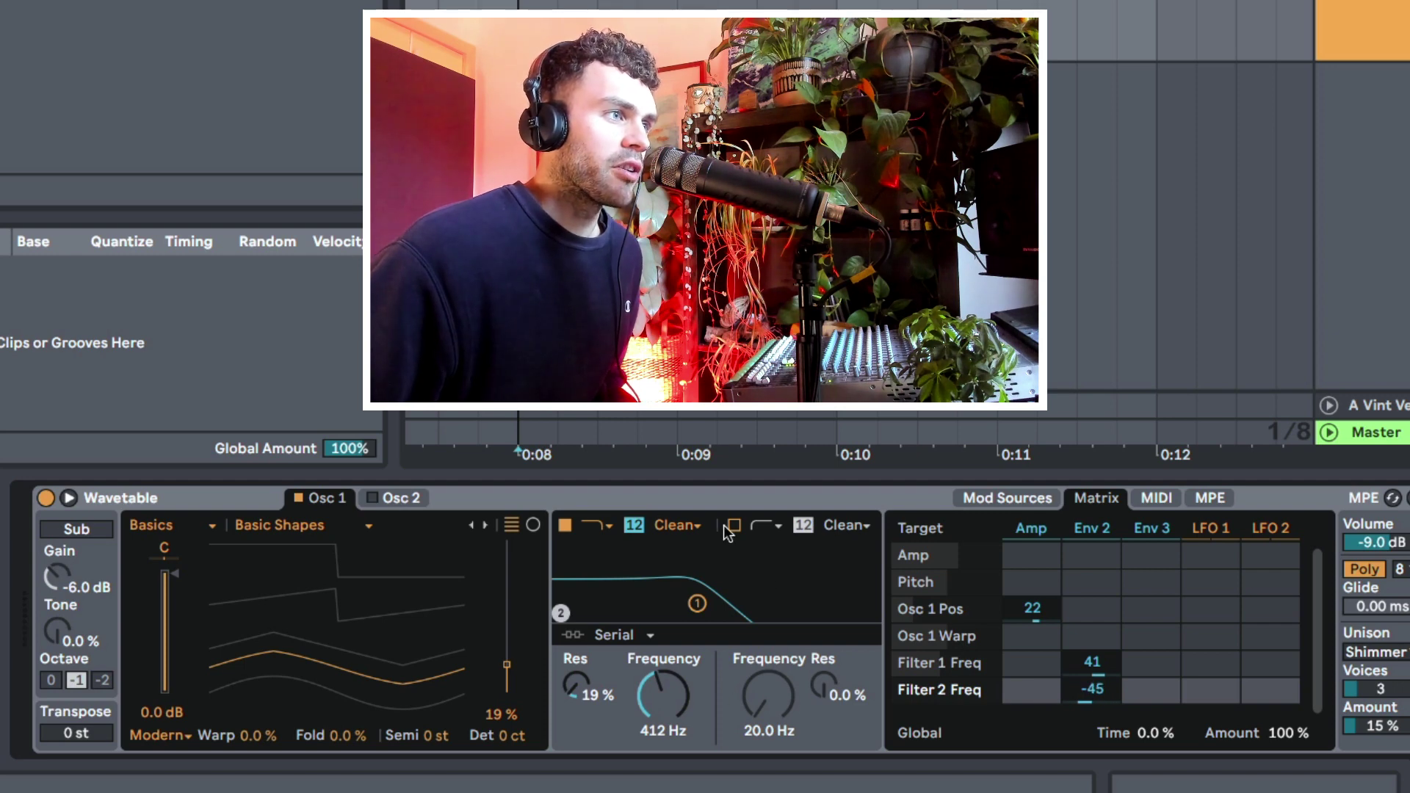
pyautogui.moveTo(768, 694); pyautogui.dragTo(768, 660)
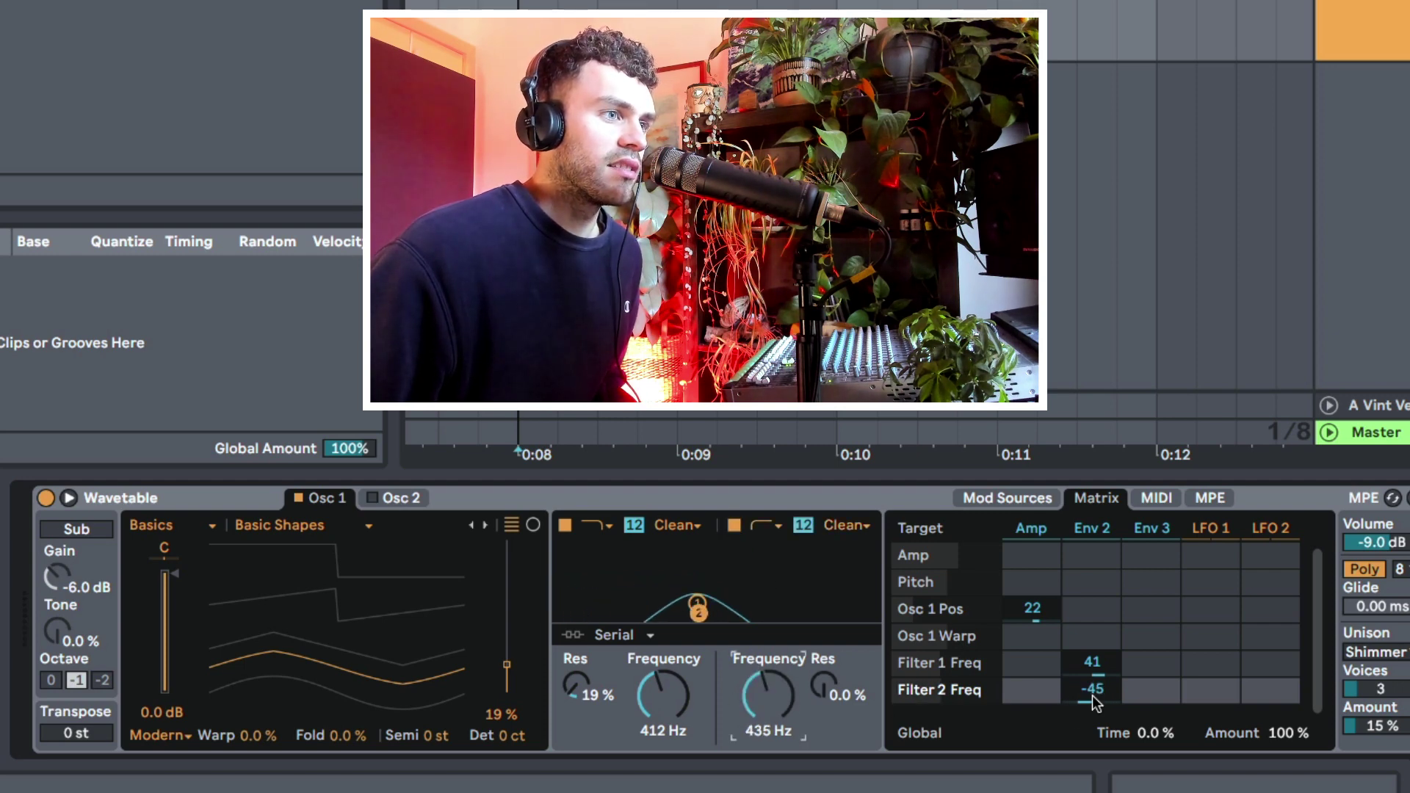
pyautogui.moveTo(1092, 688); pyautogui.dragTo(1092, 705)
pyautogui.moveTo(767, 694); pyautogui.dragTo(768, 646)
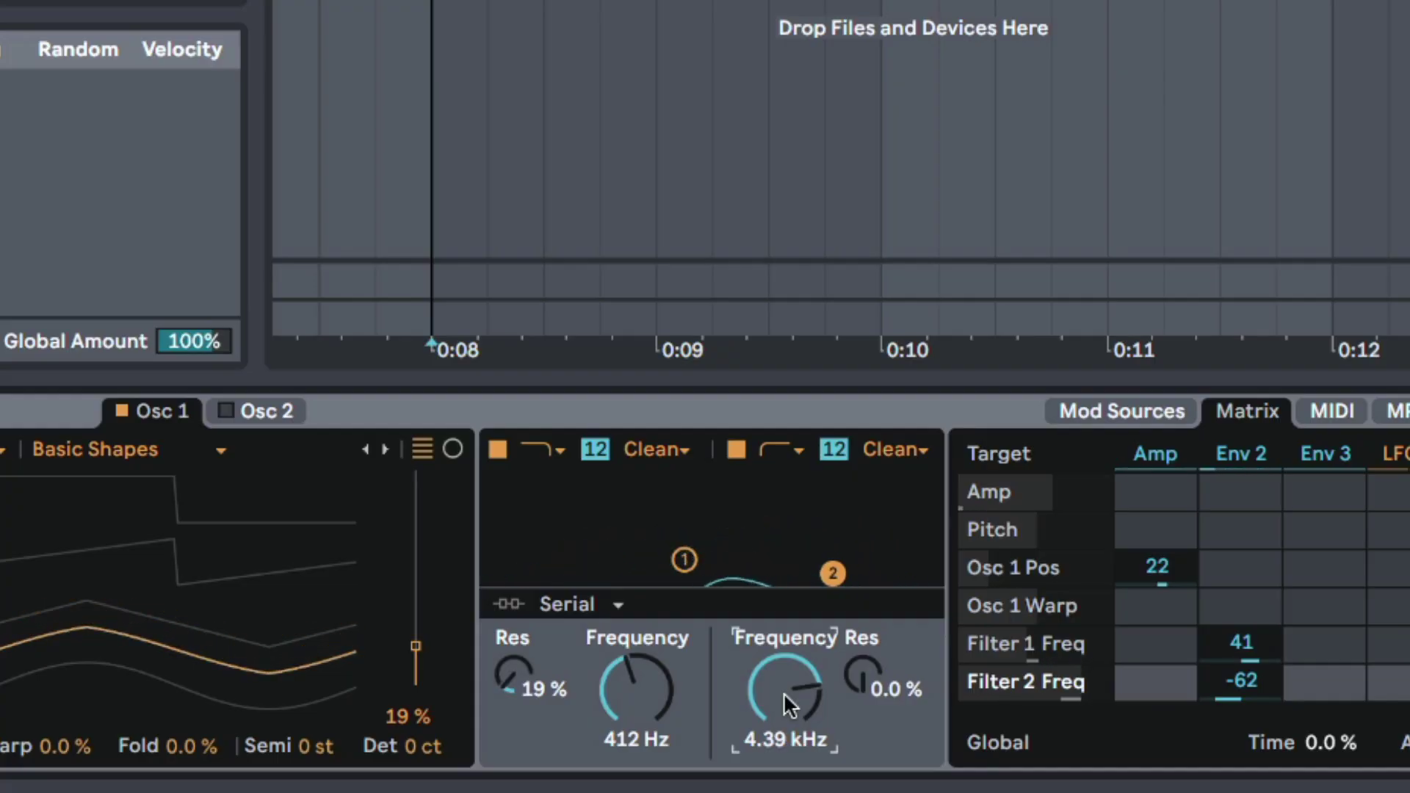
pyautogui.moveTo(261, 670); pyautogui.dragTo(261, 631)
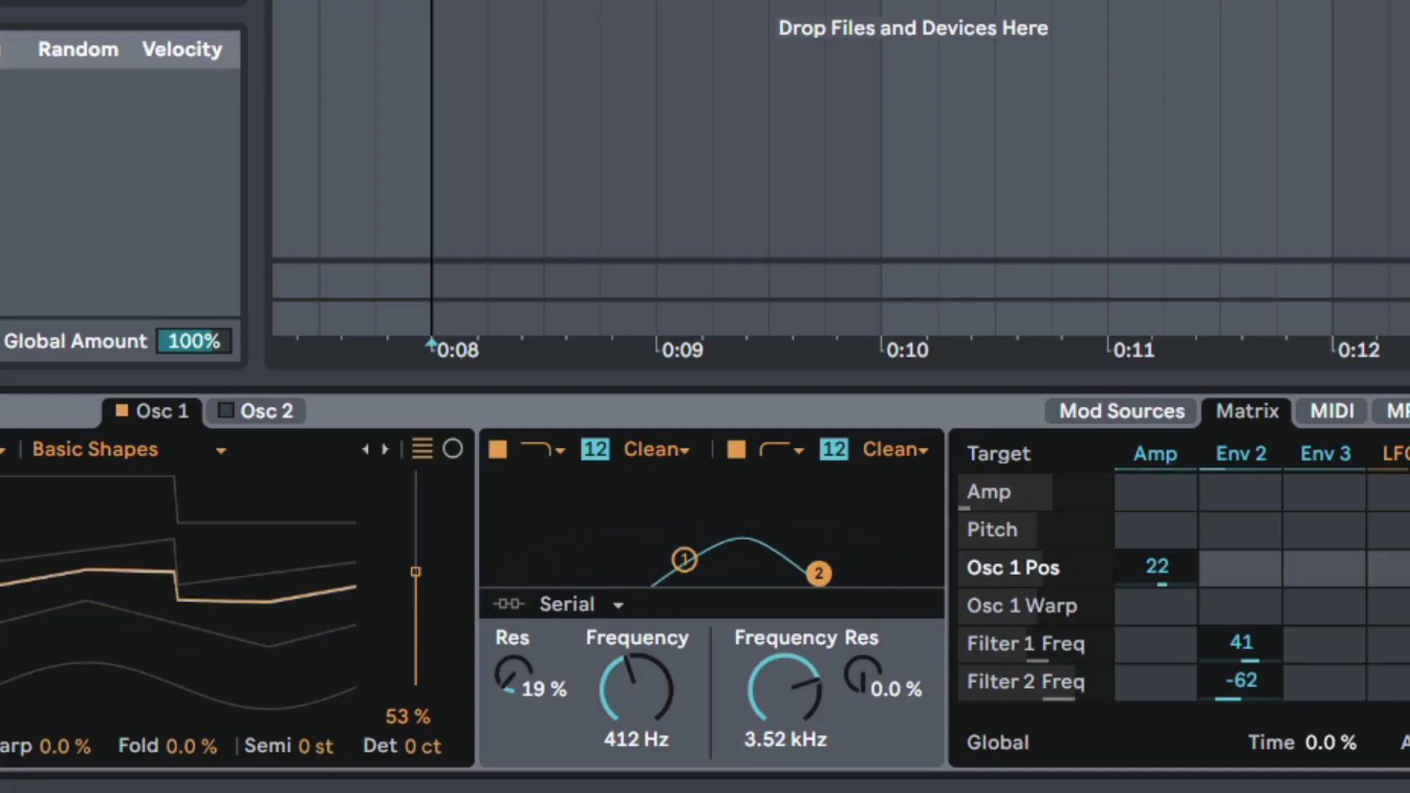